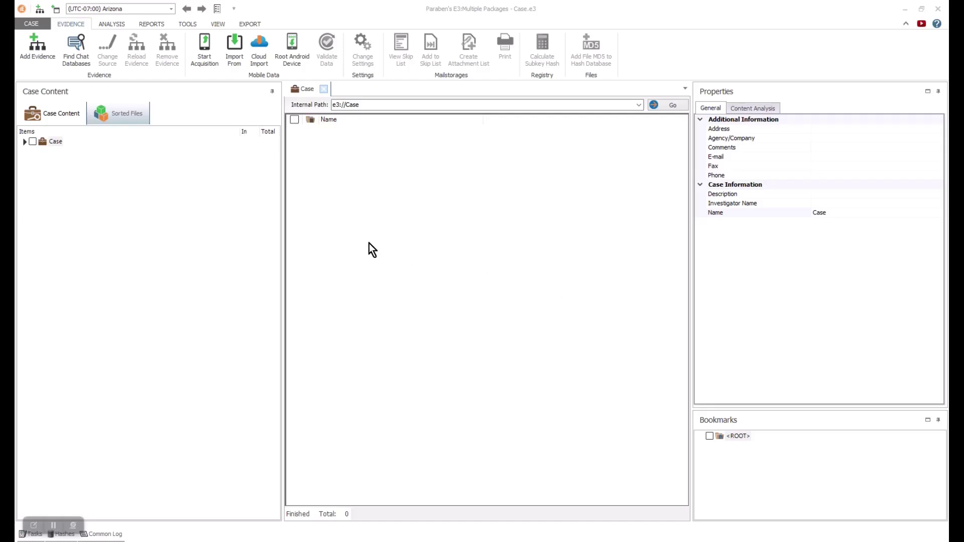
- Add Demo.001 from the DISK DEMO-Win 11 folder as auto-detect image evidence named Demo, keeping all NTFS settings unchecked
click(41, 50)
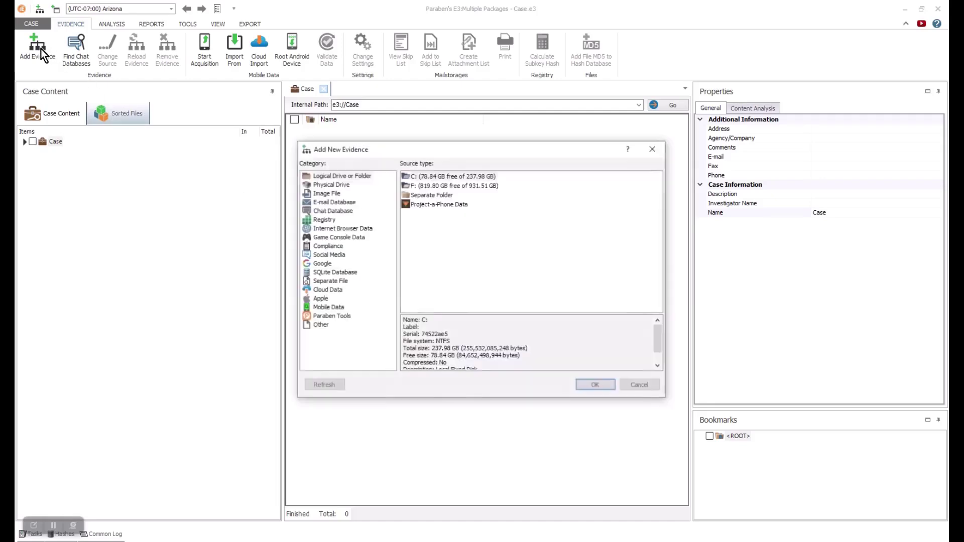
click(333, 194)
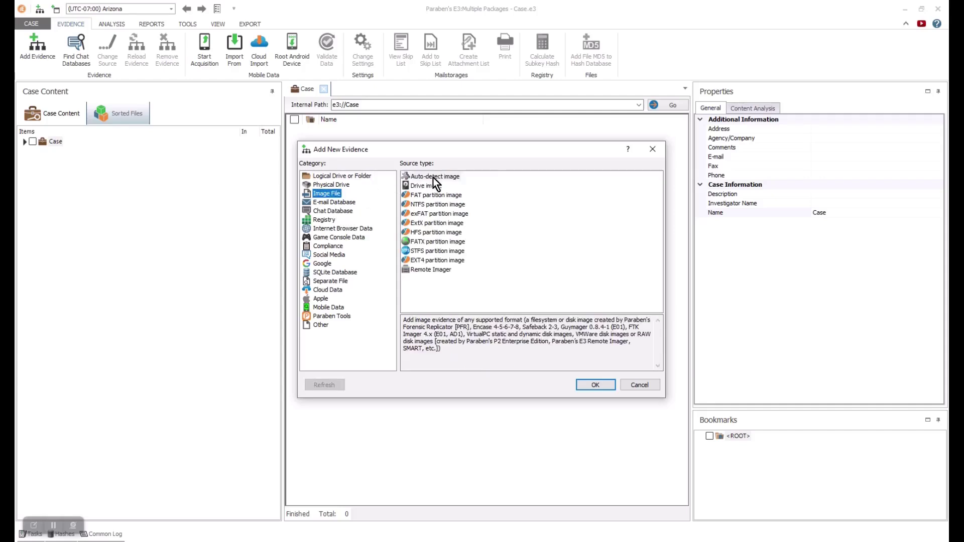
click(433, 177)
click(601, 386)
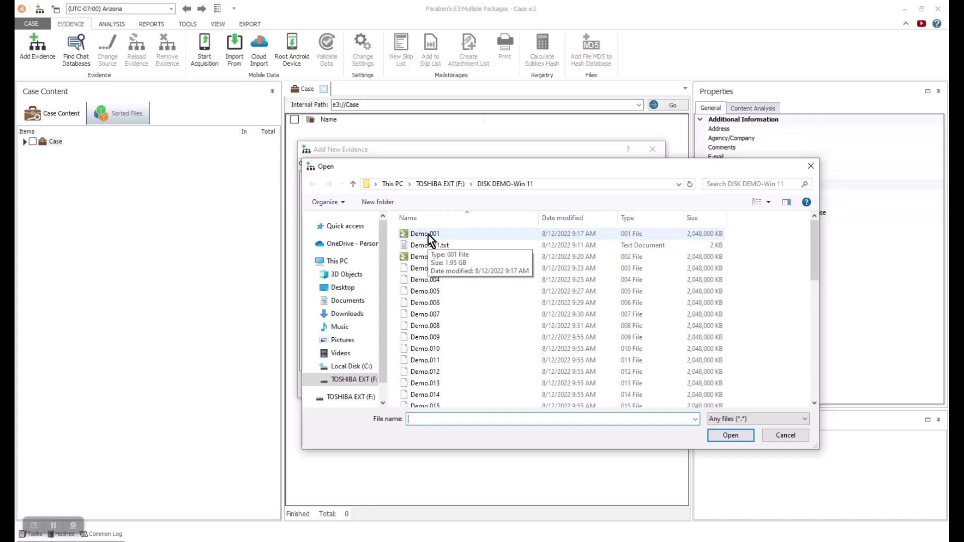
click(428, 234)
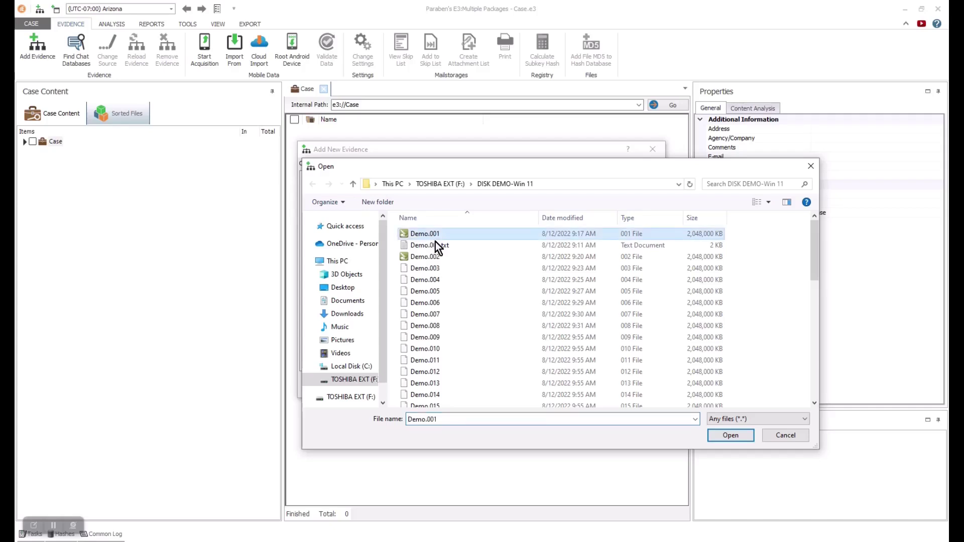
click(731, 436)
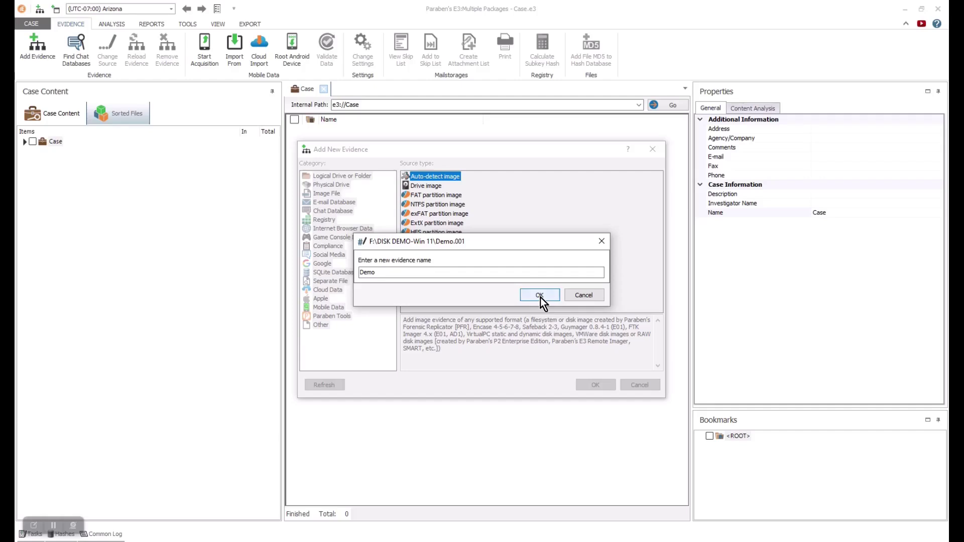
click(541, 296)
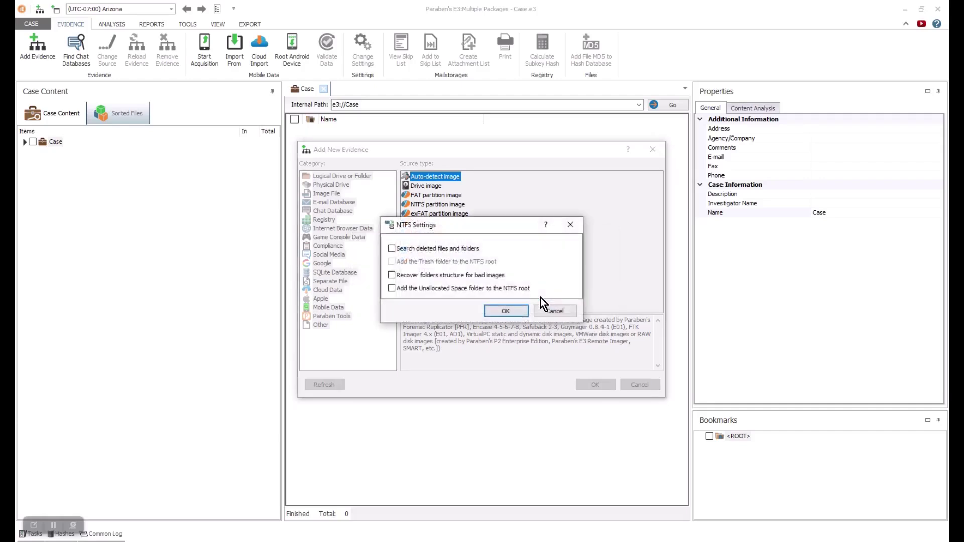
click(506, 311)
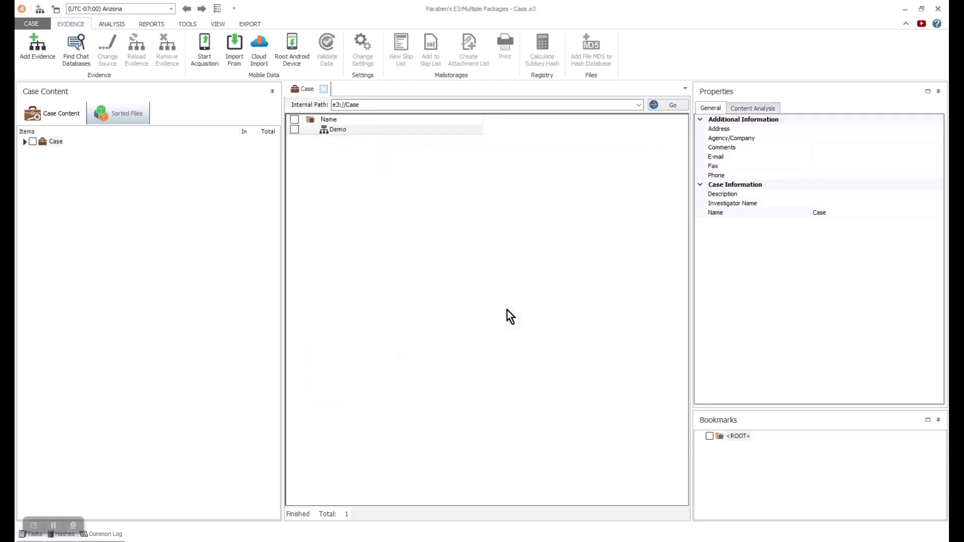
- Expand the case tree through the Demo evidence and its NTFS volume to list the Data Triage categories
click(24, 143)
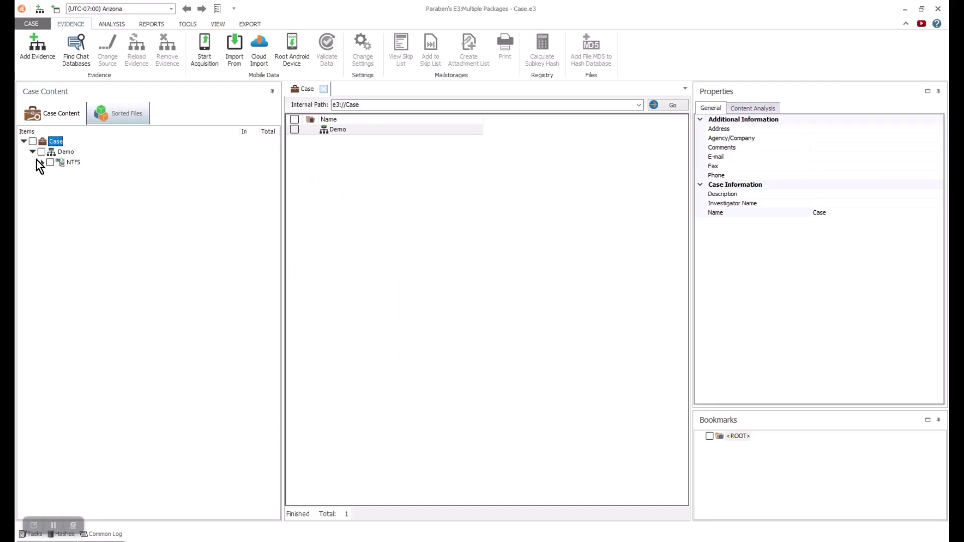
click(40, 162)
click(49, 184)
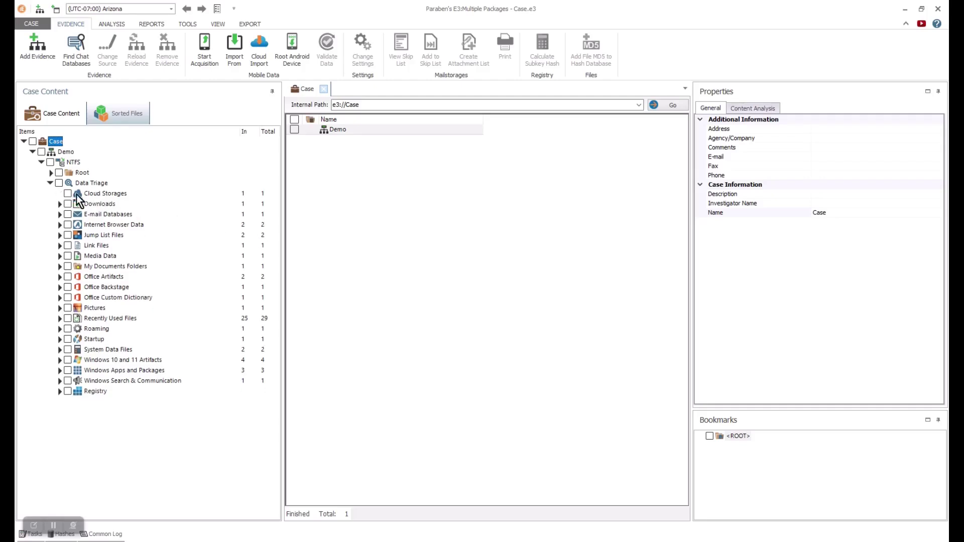
- Examine the OneDrive folder under Cloud Storages and expand its contents in the case tree
click(99, 194)
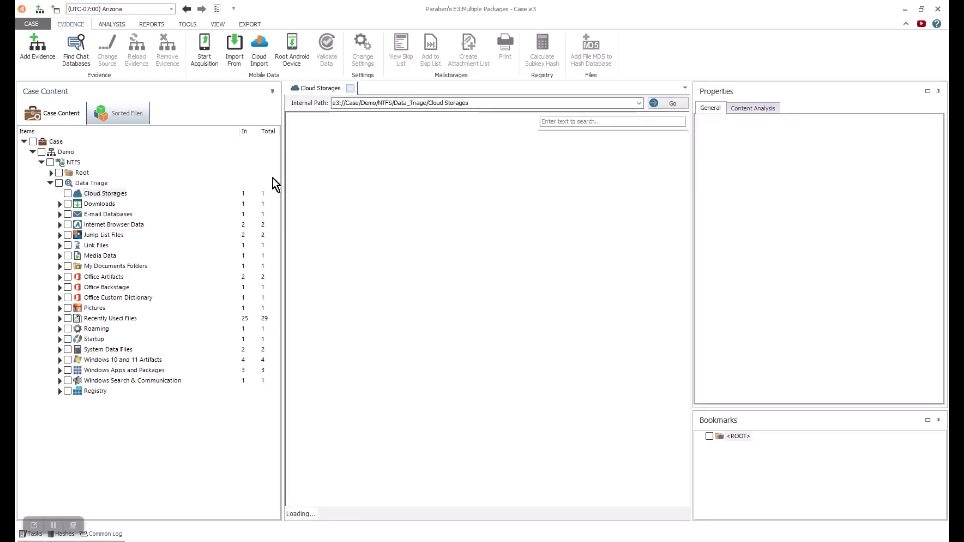
double_click(348, 158)
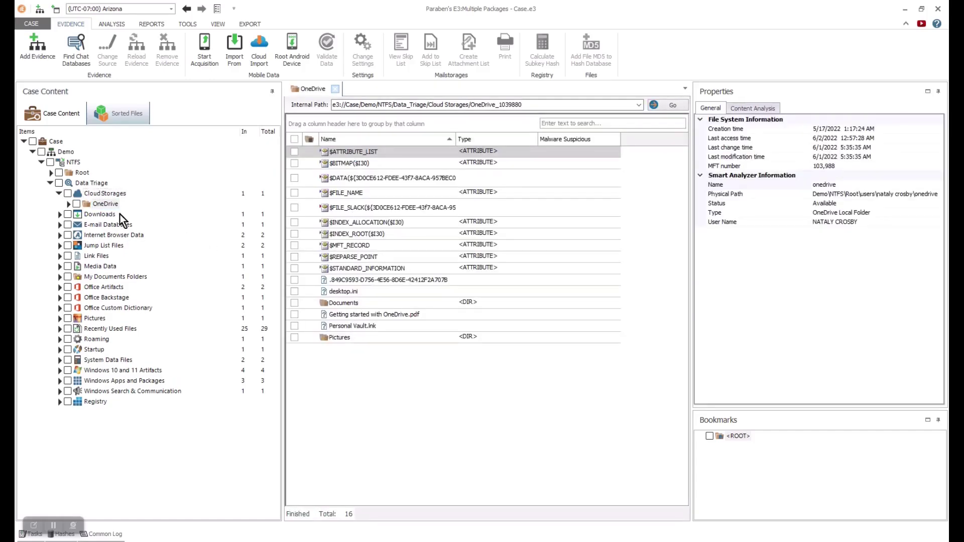
click(68, 204)
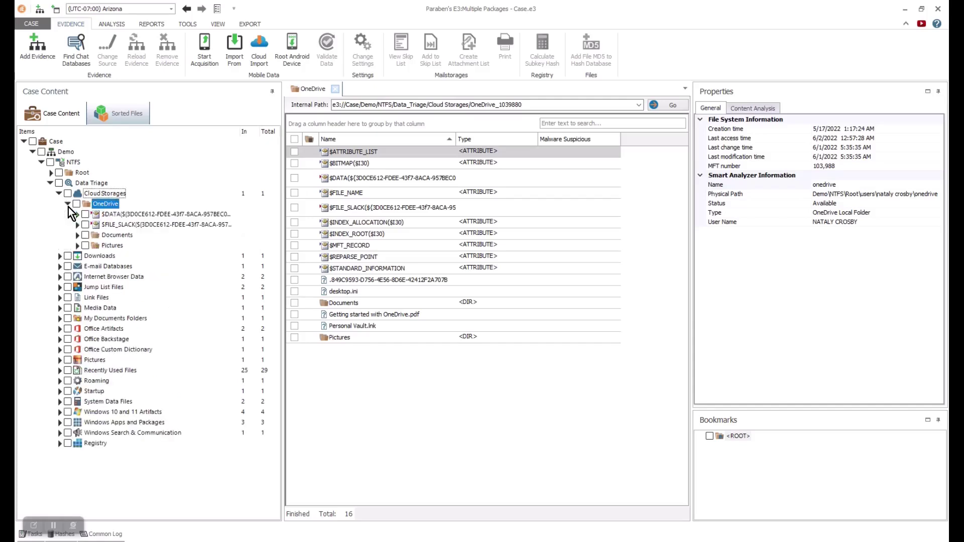
click(126, 219)
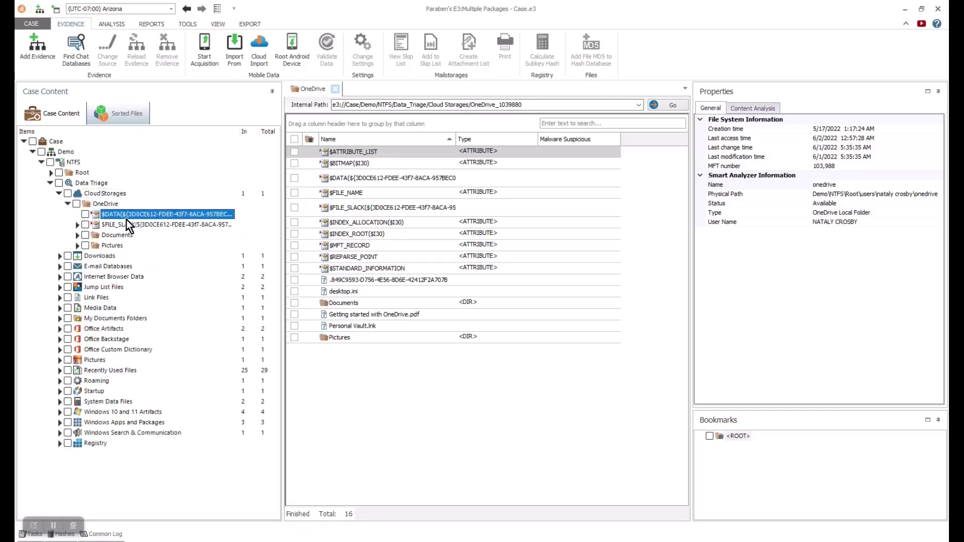
- Look through the files in the Downloads folder of Data Triage, and collapse the Downloads category
click(60, 194)
click(100, 204)
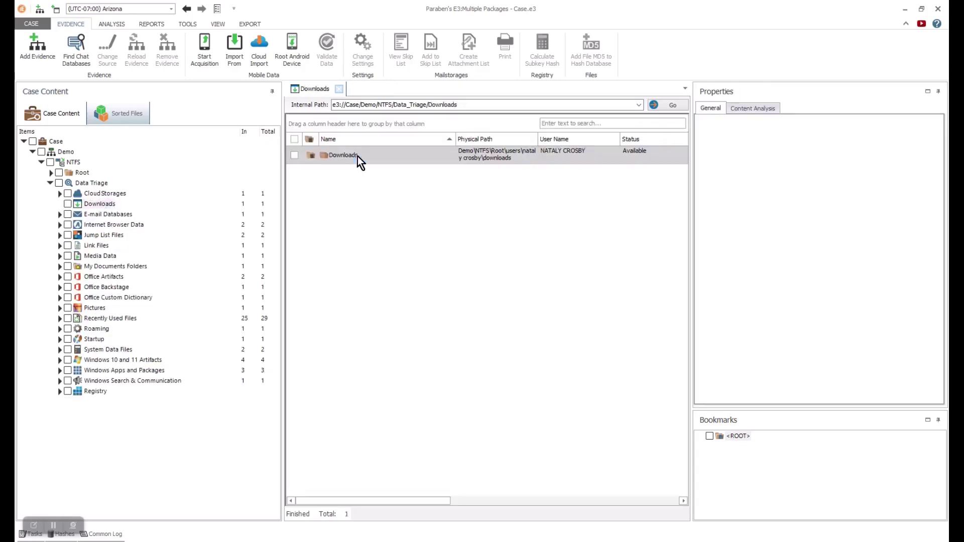
scroll(406, 276, down, 5)
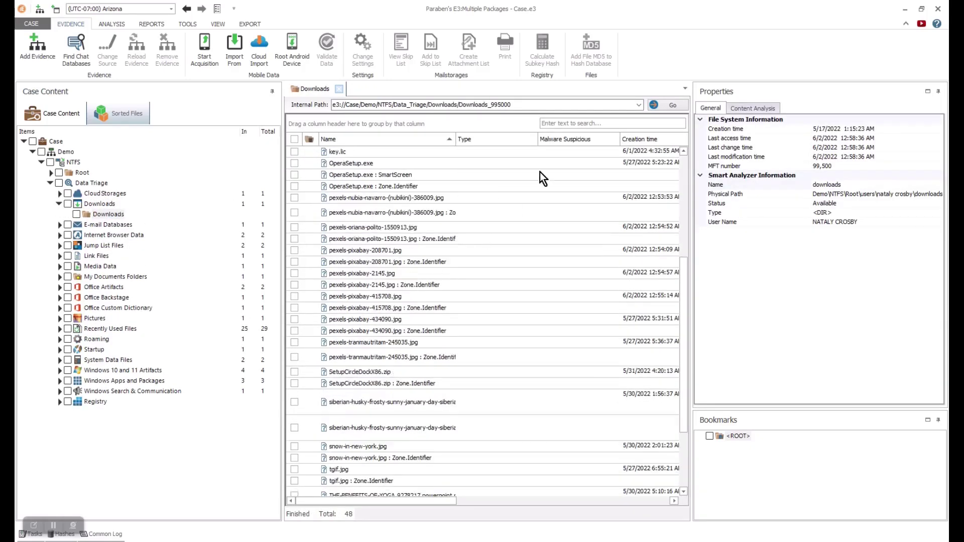
drag(684, 321, 684, 380)
drag(425, 501, 424, 438)
click(578, 123)
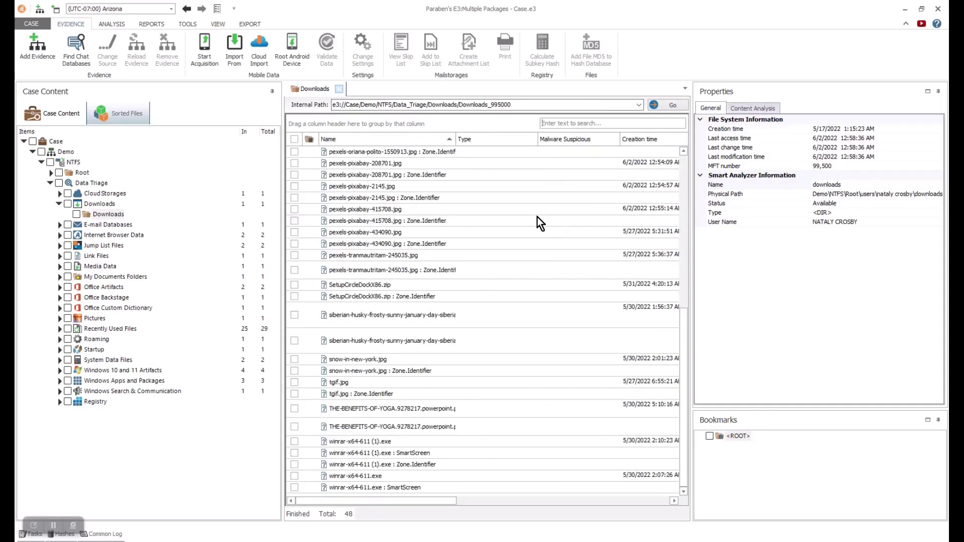
click(59, 204)
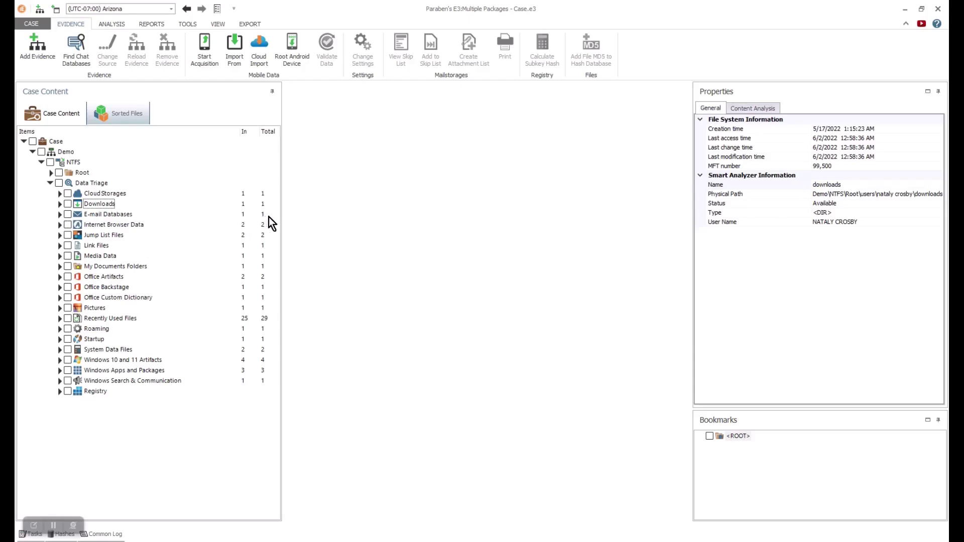
- Open the Outlook .ost file under E-mail Databases with Raw mode enabled and without scanning for deleted messages
click(59, 214)
click(112, 216)
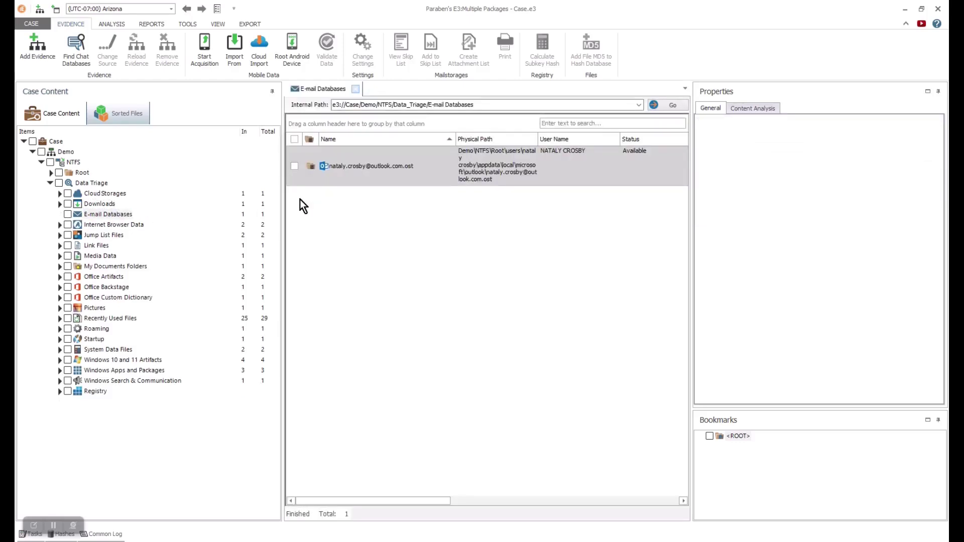
double_click(379, 176)
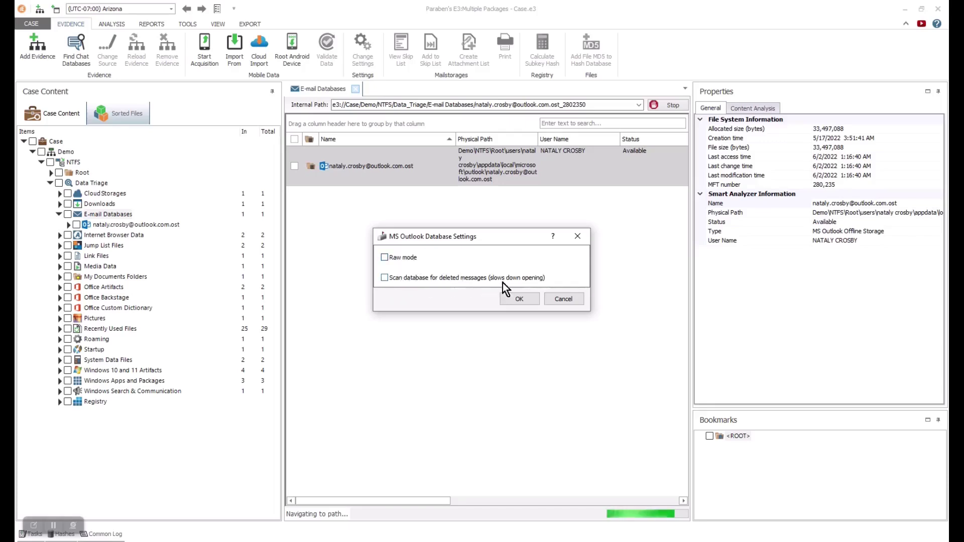
click(386, 258)
click(521, 298)
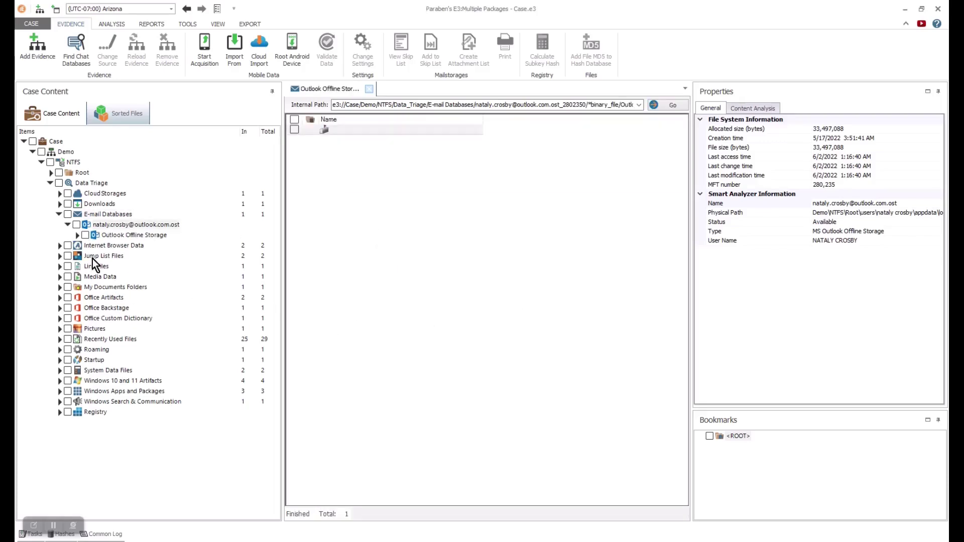
- Expand Outlook Offline Storage through Root - Mailbox and IPM_SUBTREE, and display the Inbox messages
click(76, 235)
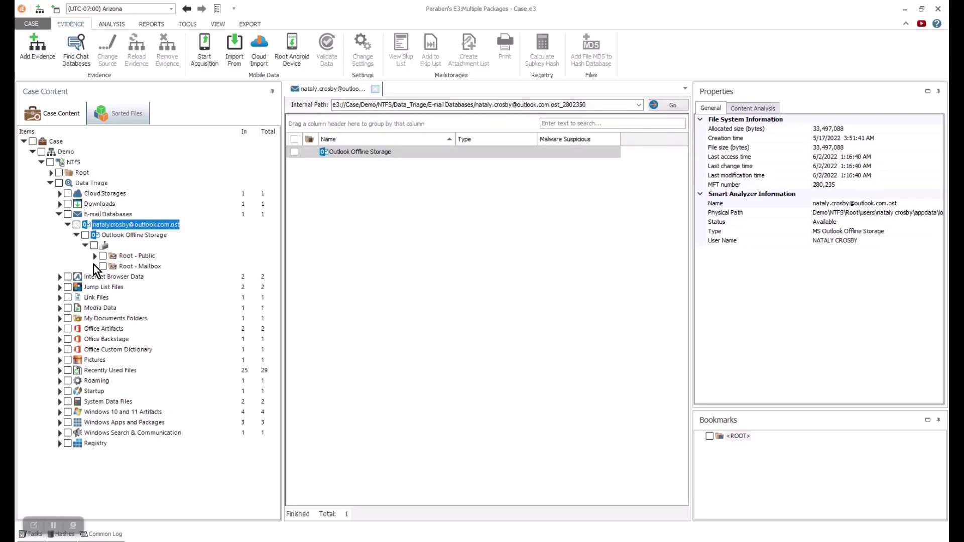
click(93, 266)
click(104, 319)
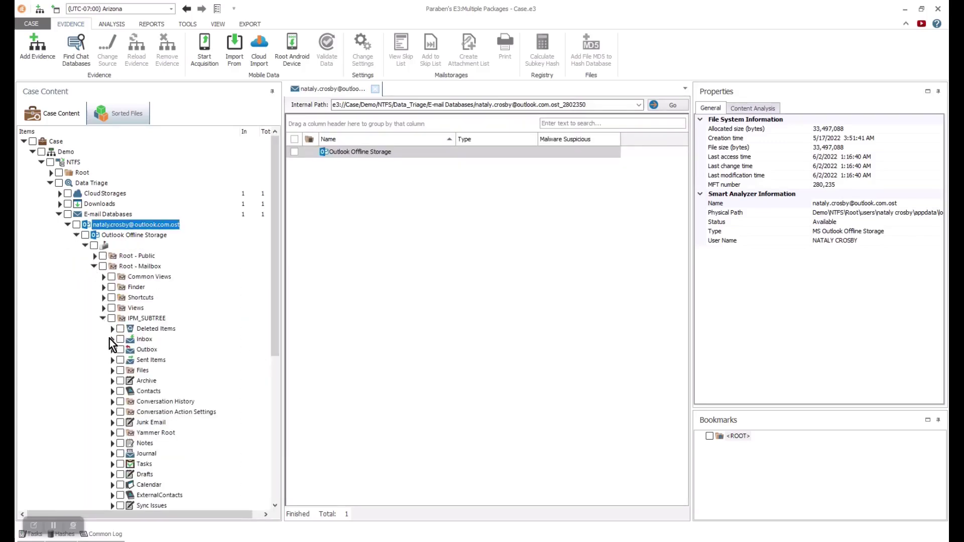
click(145, 340)
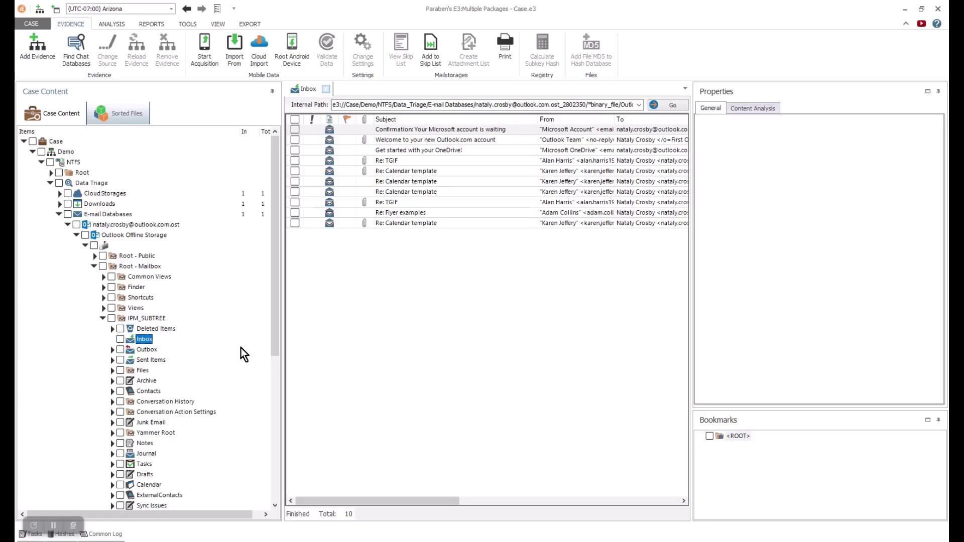
- Set up a Content Analysis of the Inbox with Sort Data and Index keywords enabled, and OCR text extraction and malware scanning disabled
right_click(145, 344)
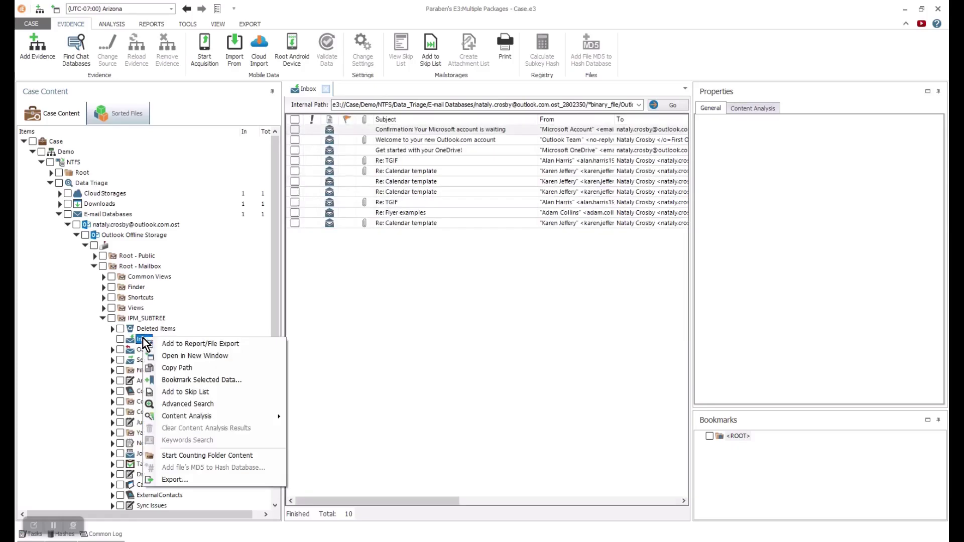
mouse_move(195, 415)
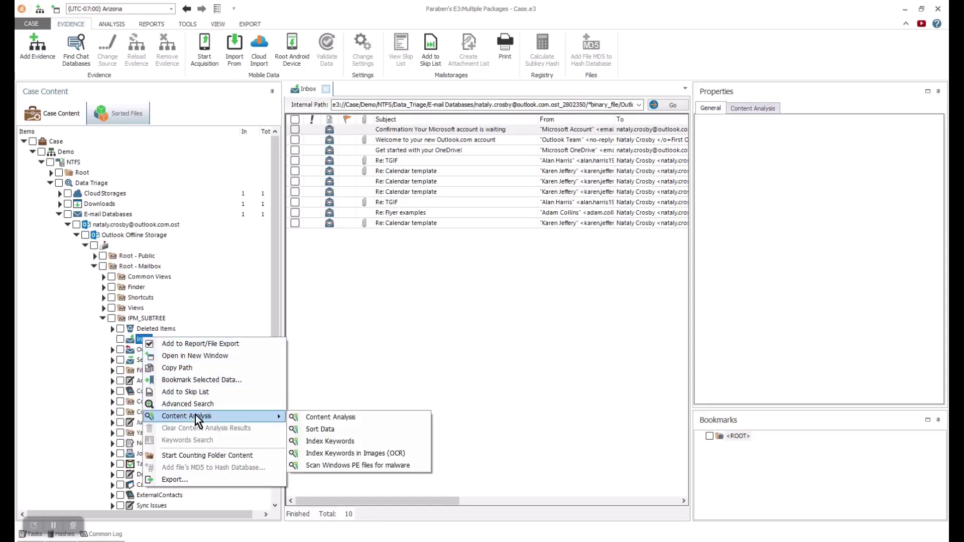
click(340, 418)
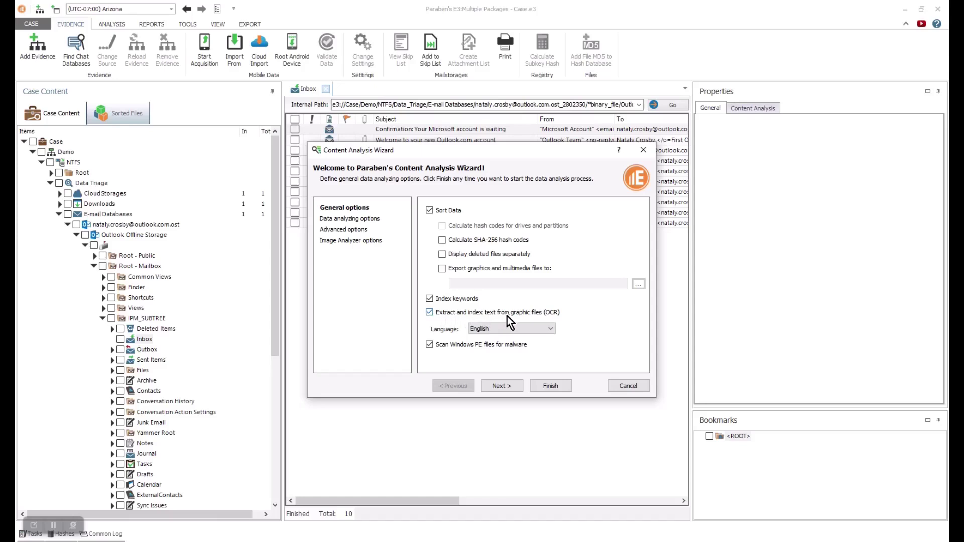
click(551, 329)
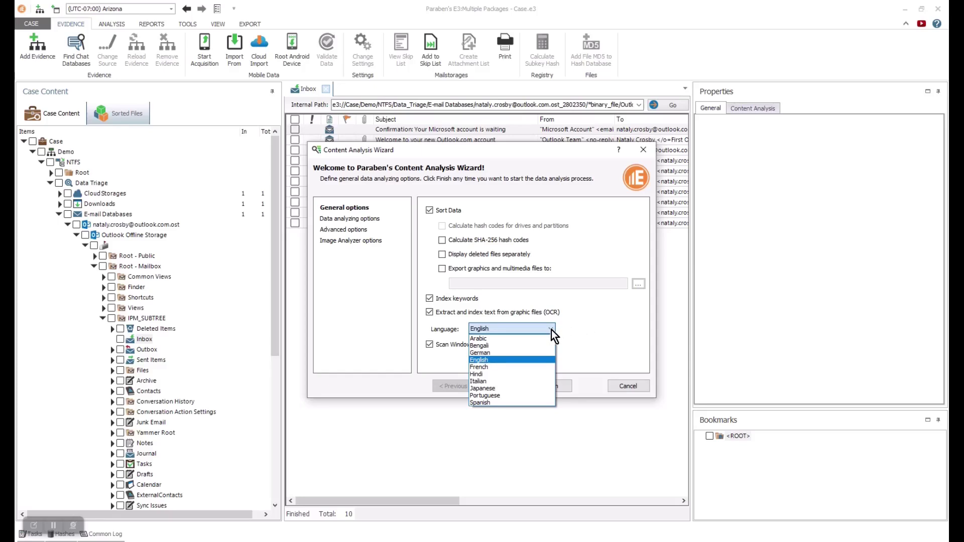
click(551, 330)
click(430, 312)
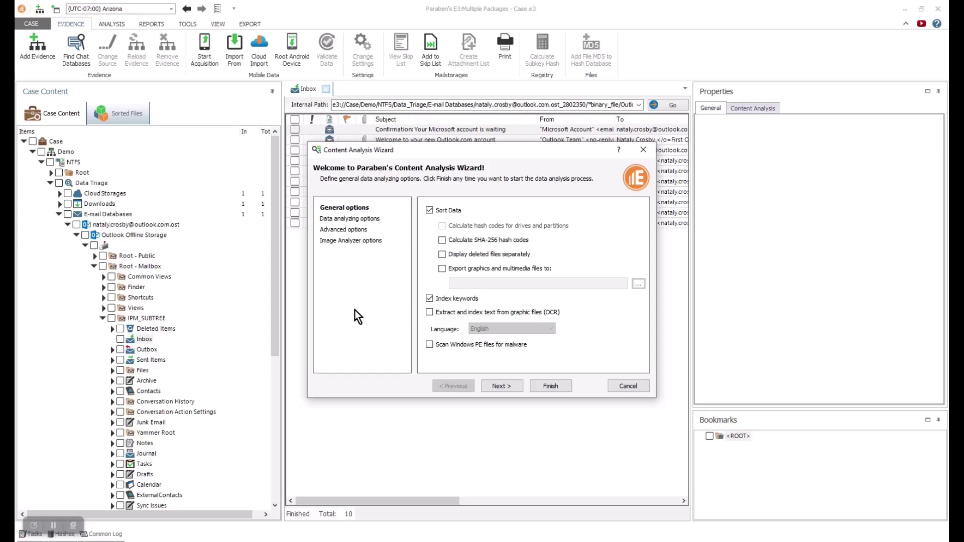
- Review the data analyzing, advanced and Image Analyzer options unchanged, and start the content analysis
click(348, 218)
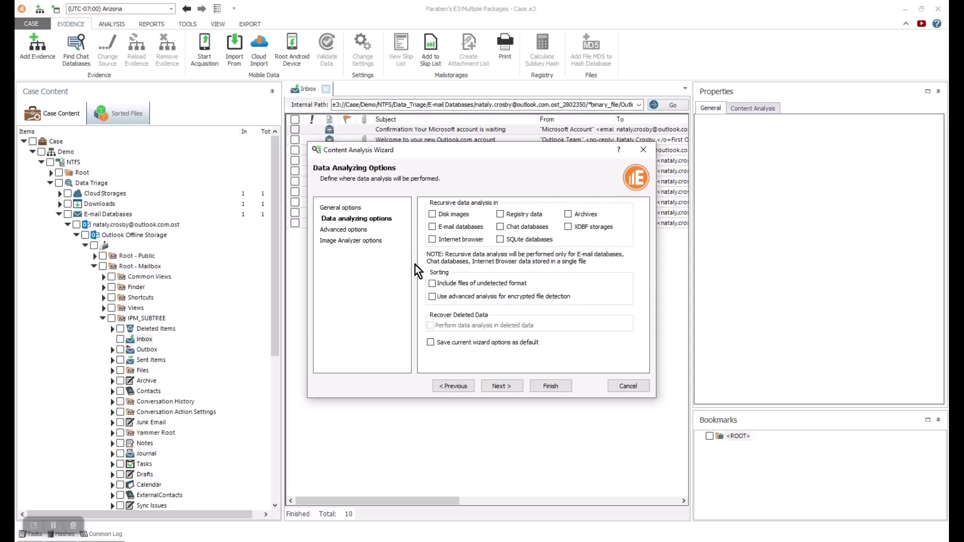
click(348, 231)
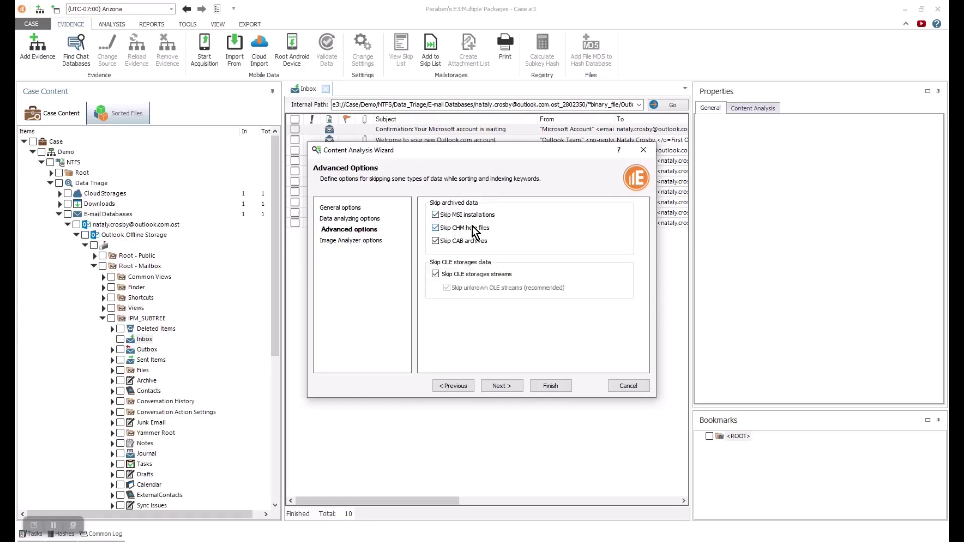
click(365, 240)
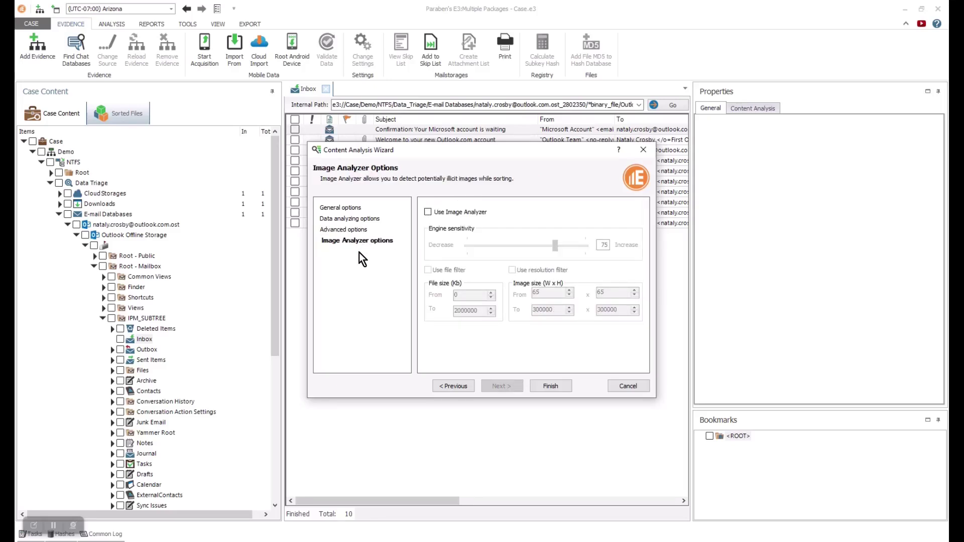
click(555, 386)
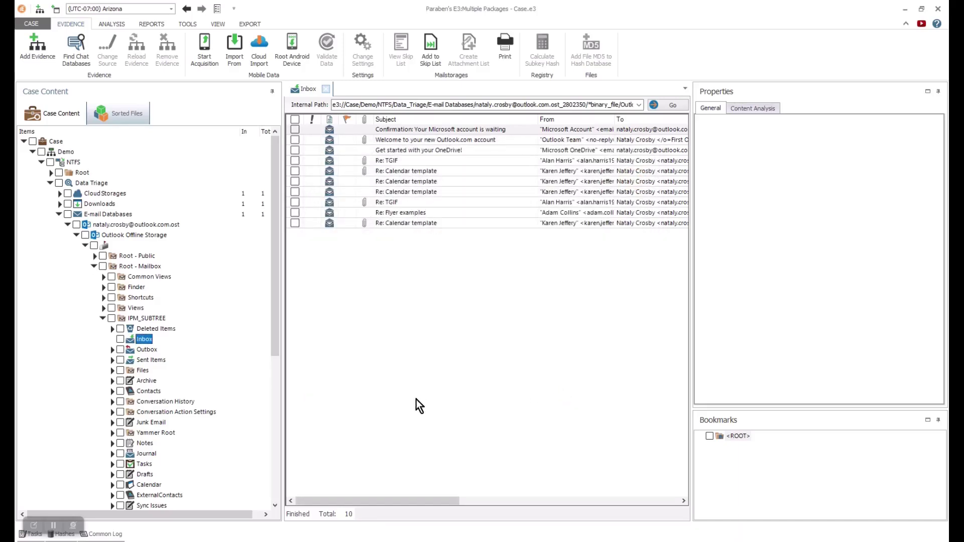
- Open the lower "Re: TGIF" Inbox message, dismiss the task notification, and enlarge the e-mail preview to read its body
click(393, 206)
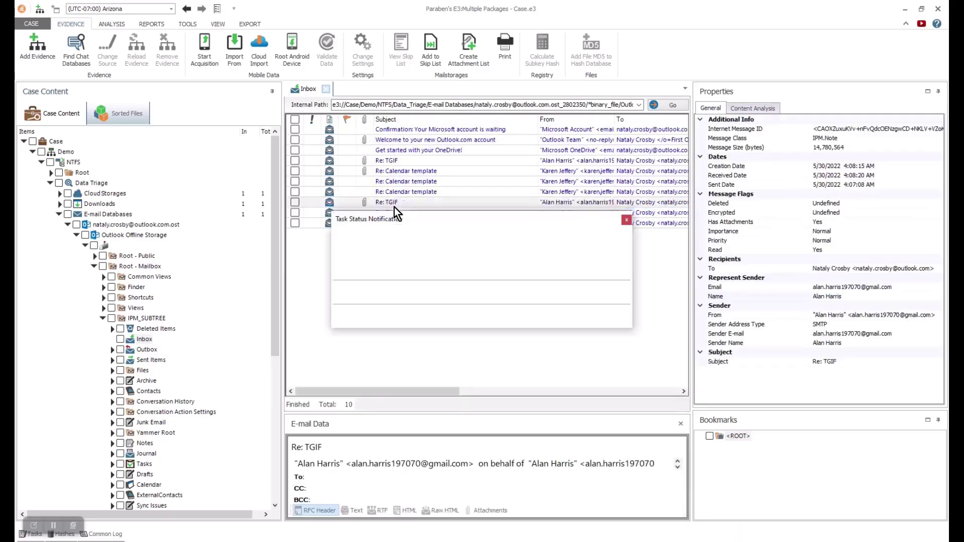
click(481, 319)
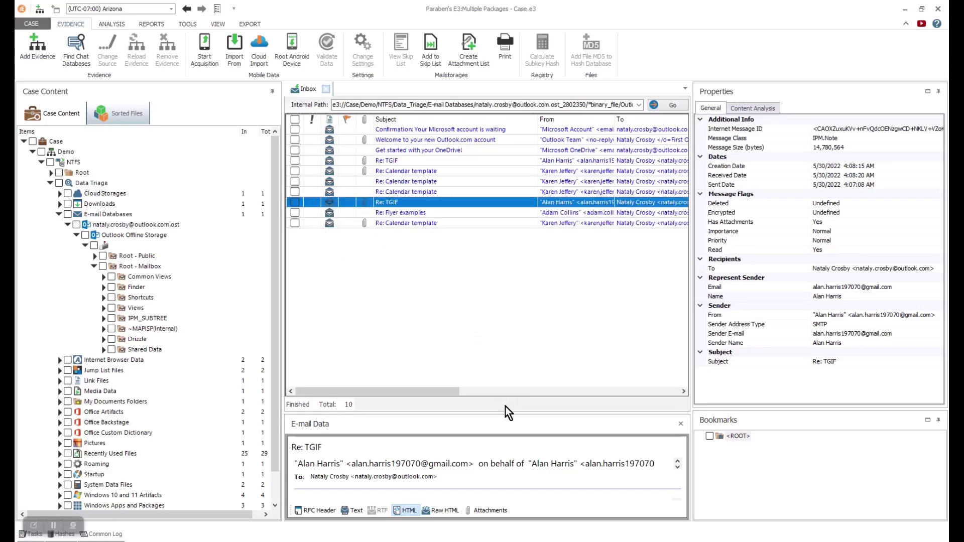
drag(504, 411, 487, 267)
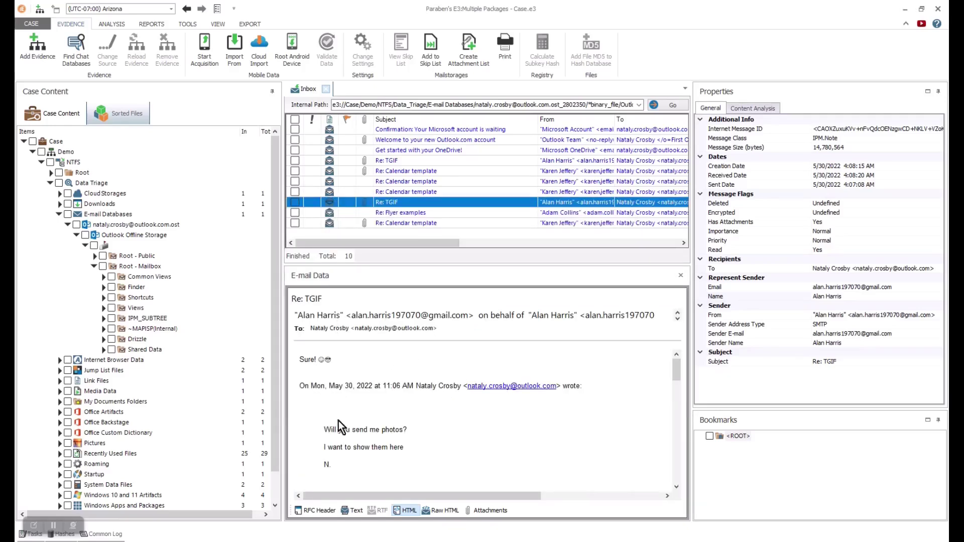
- View the "Re: TGIF" message as RFC header, plain text, HTML and raw HTML, and display its attachments list
click(314, 512)
click(353, 511)
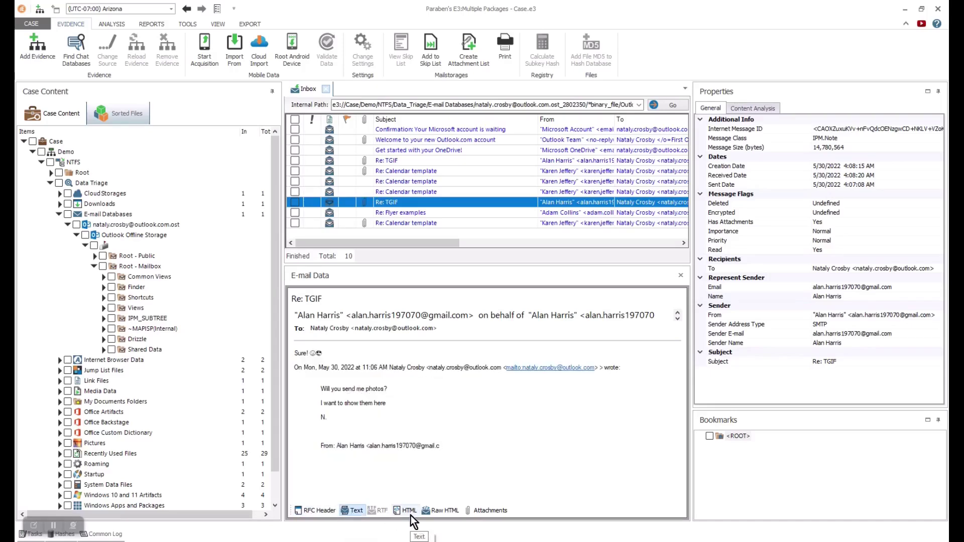
click(408, 511)
click(444, 513)
click(489, 512)
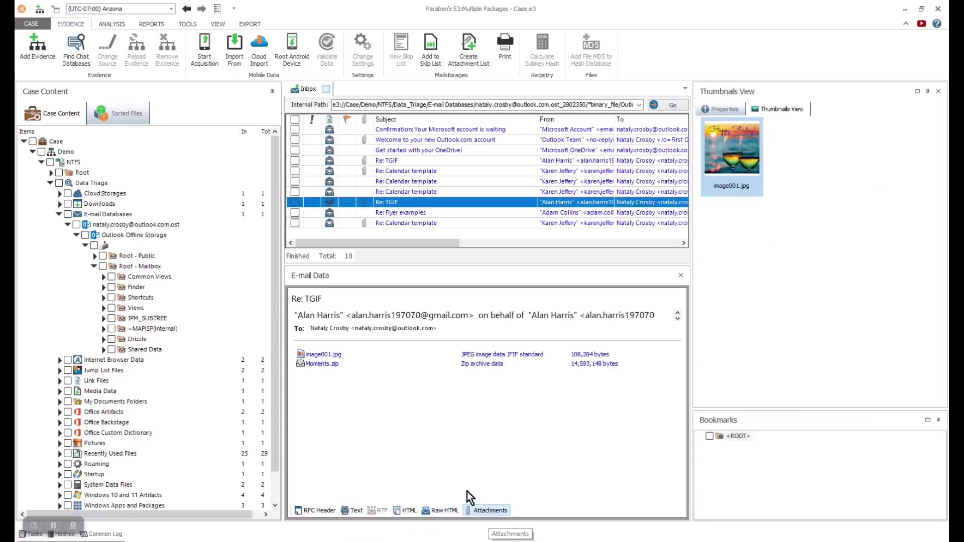
- Select the image001.jpg attachment, widen the viewer pane, and display the picture in the Thumbnails, File and Document views
click(336, 358)
click(713, 106)
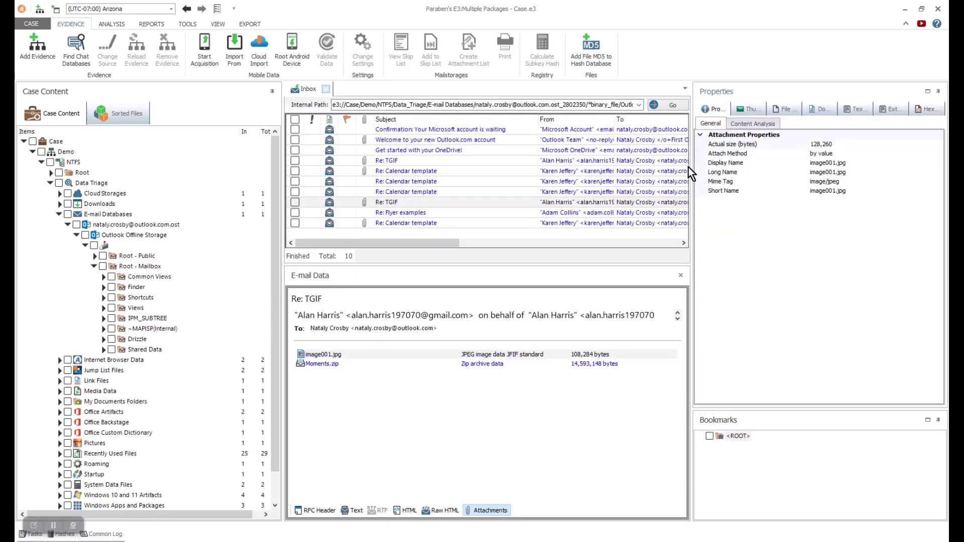
drag(693, 187, 531, 192)
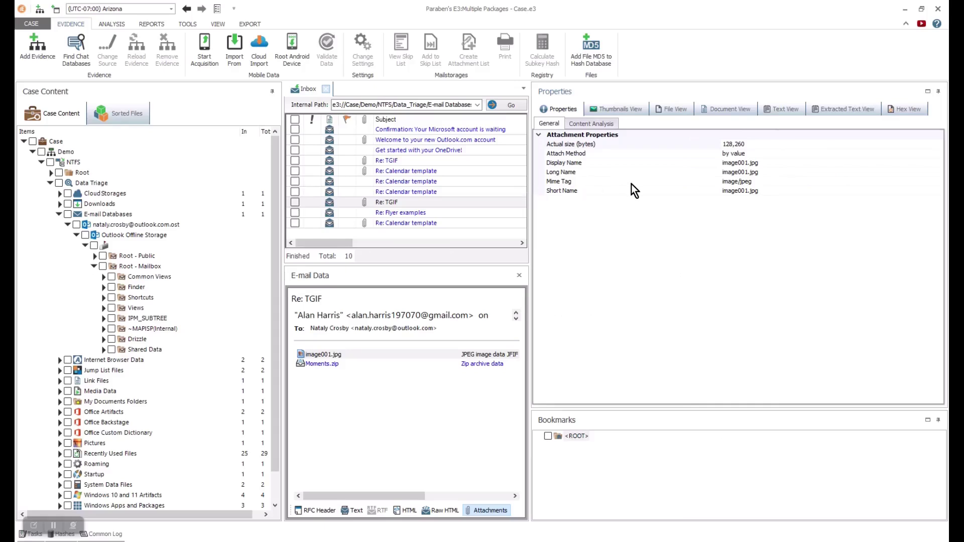
click(615, 108)
click(674, 108)
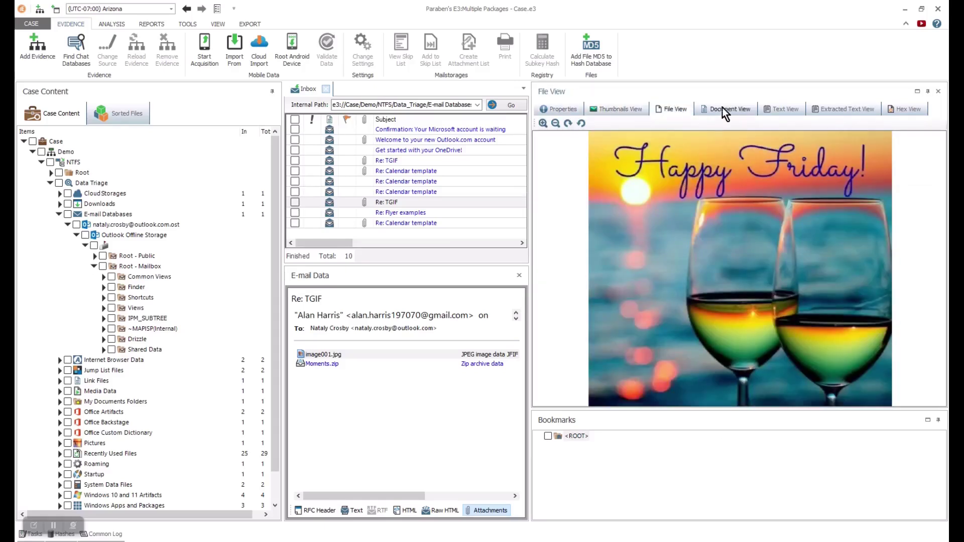
click(728, 108)
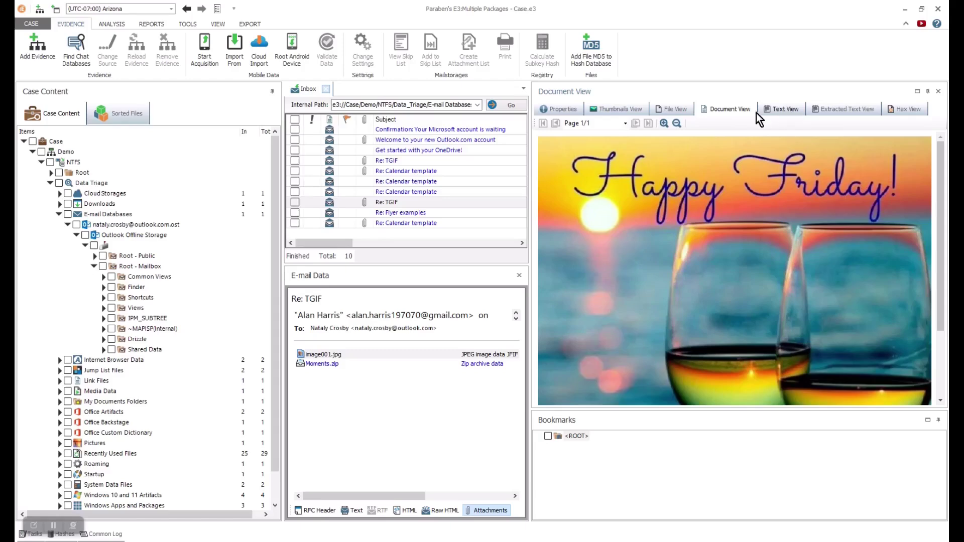
- Examine image001.jpg from Properties through the Text, Extracted Text and Hex views, return to Properties, and narrow the viewer pane again
click(565, 109)
click(619, 111)
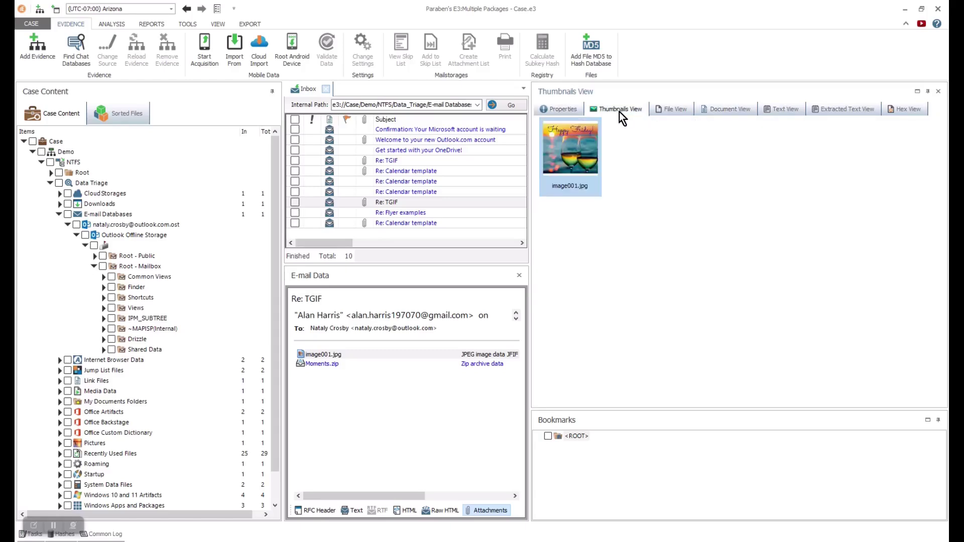
click(678, 110)
click(728, 110)
click(786, 109)
click(833, 109)
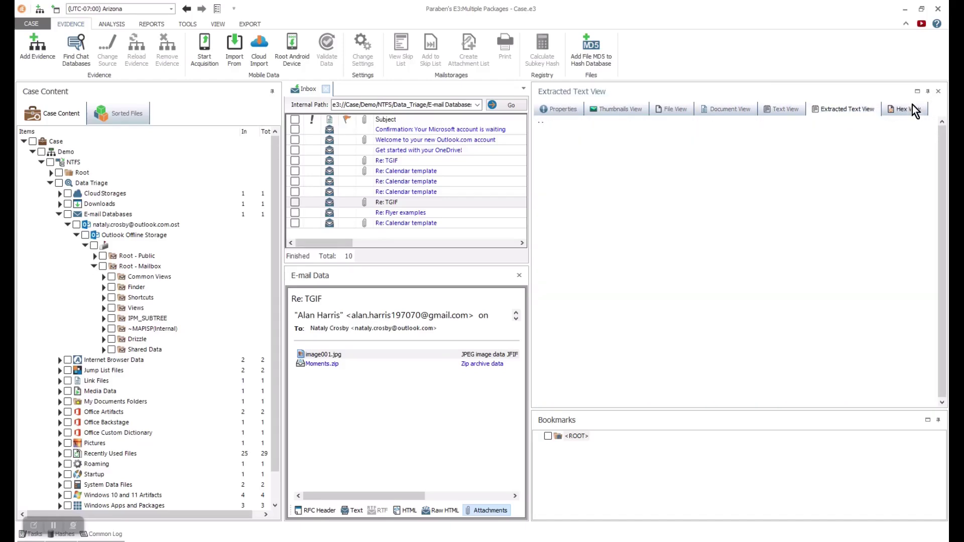
click(909, 109)
click(563, 110)
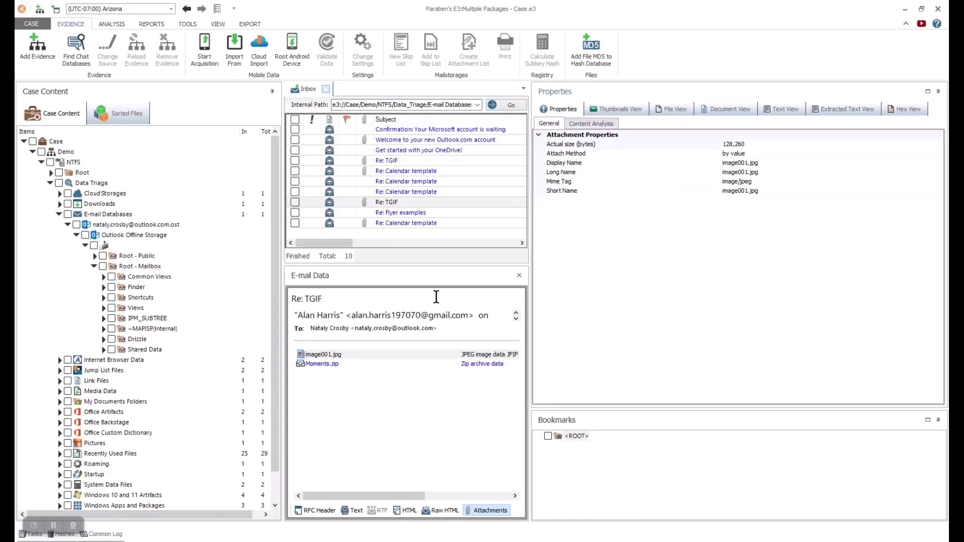
drag(530, 263, 715, 276)
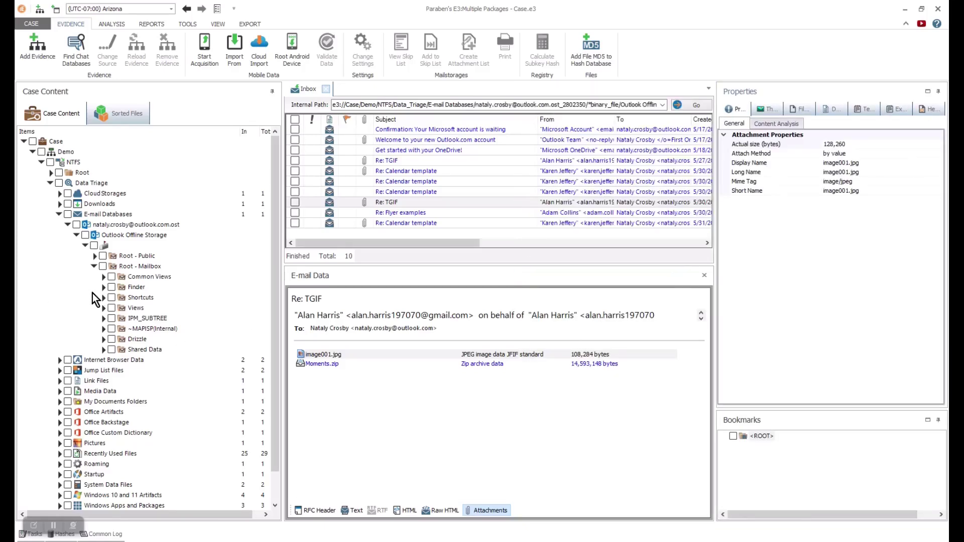
- Expand IPM_SUBTREE and open an Advanced Search on its Inbox folder
click(104, 318)
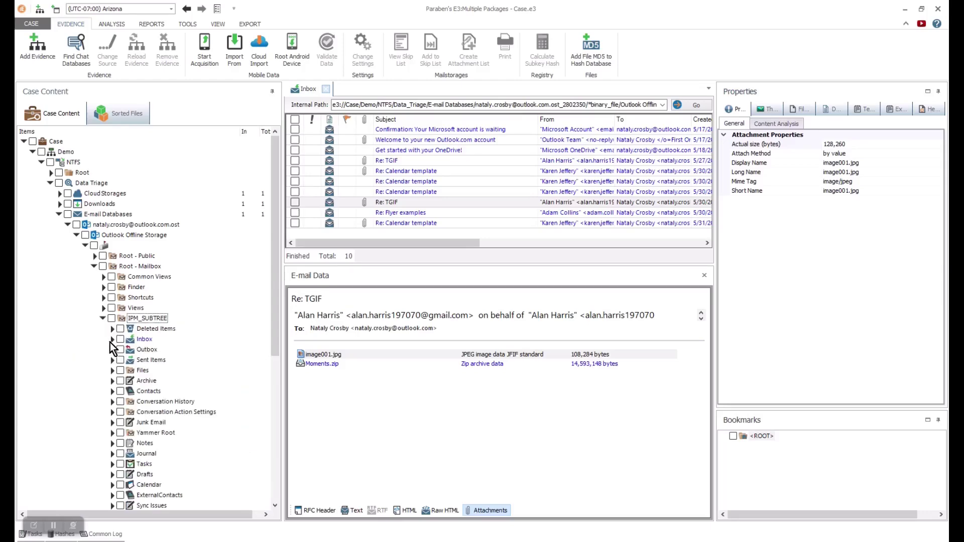
click(138, 340)
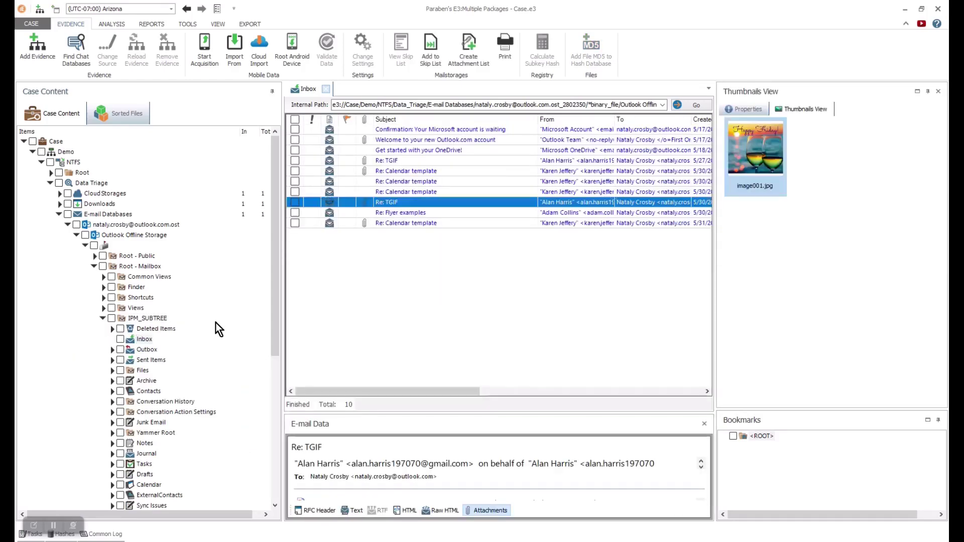
right_click(142, 342)
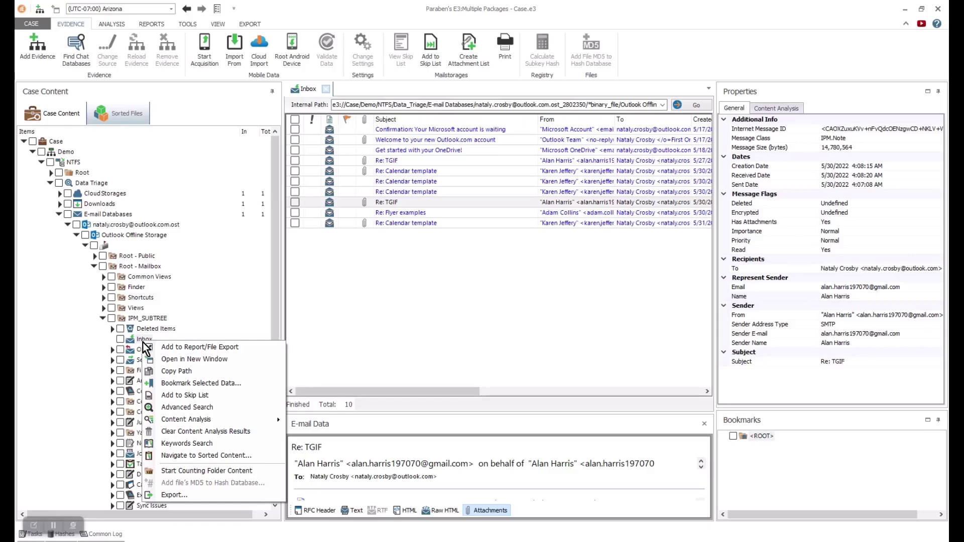
click(190, 407)
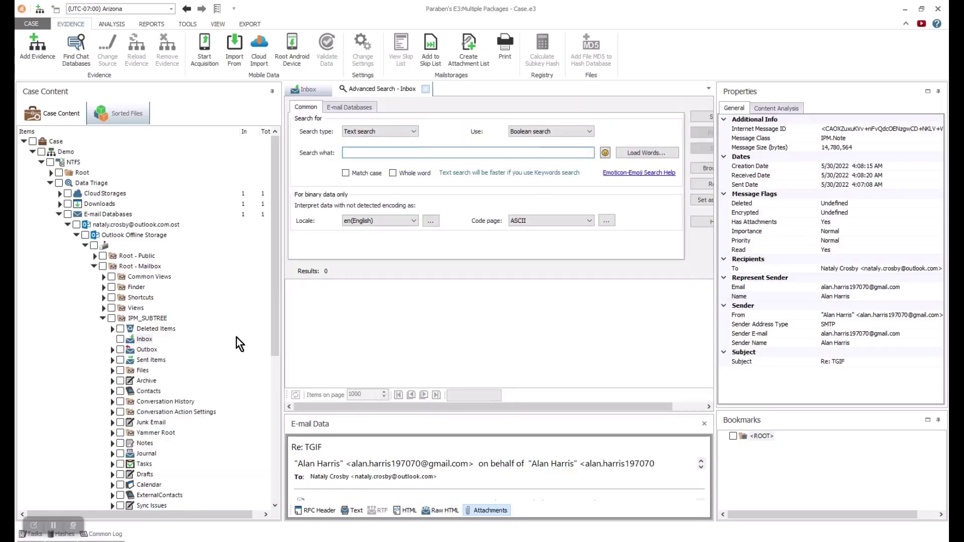
- Review the available search types and search methods, keeping Text search and Boolean search
click(414, 132)
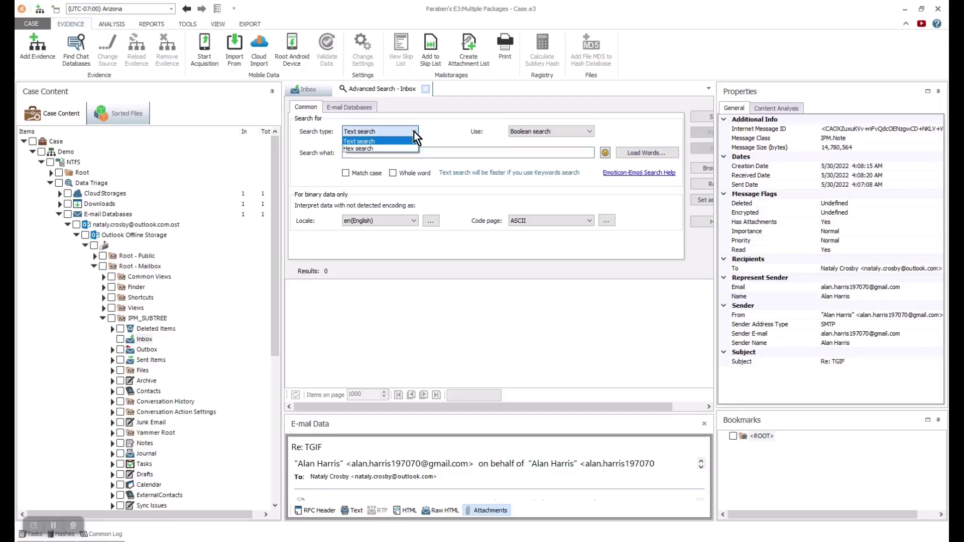
click(414, 132)
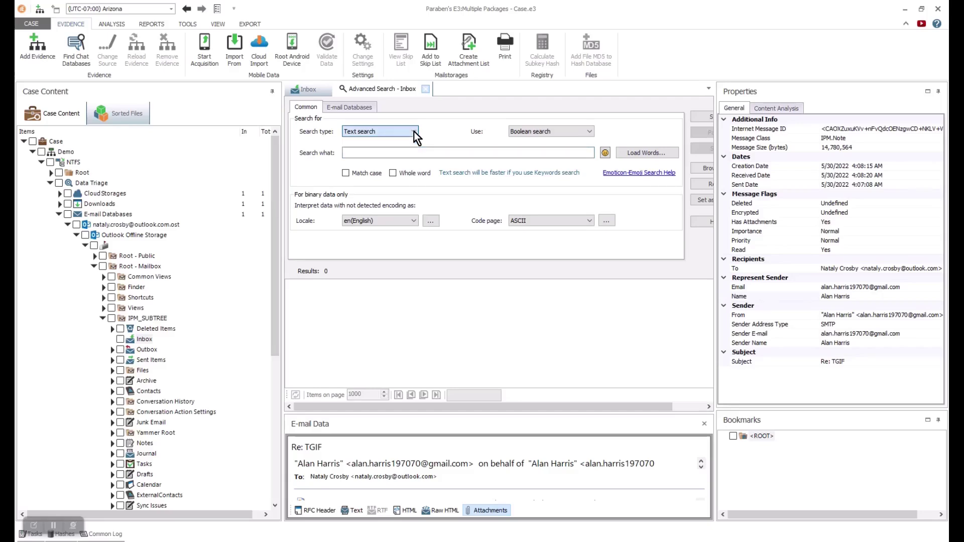
click(590, 131)
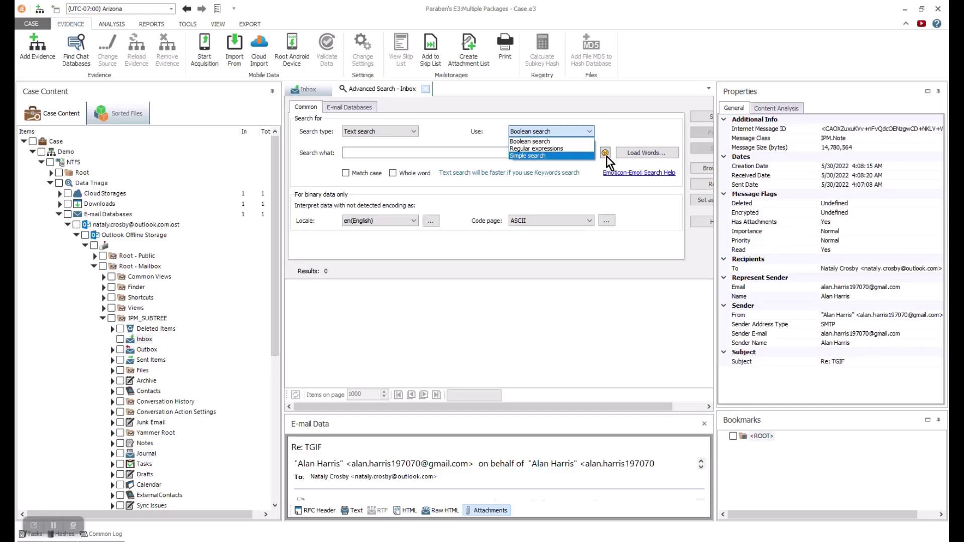
click(637, 153)
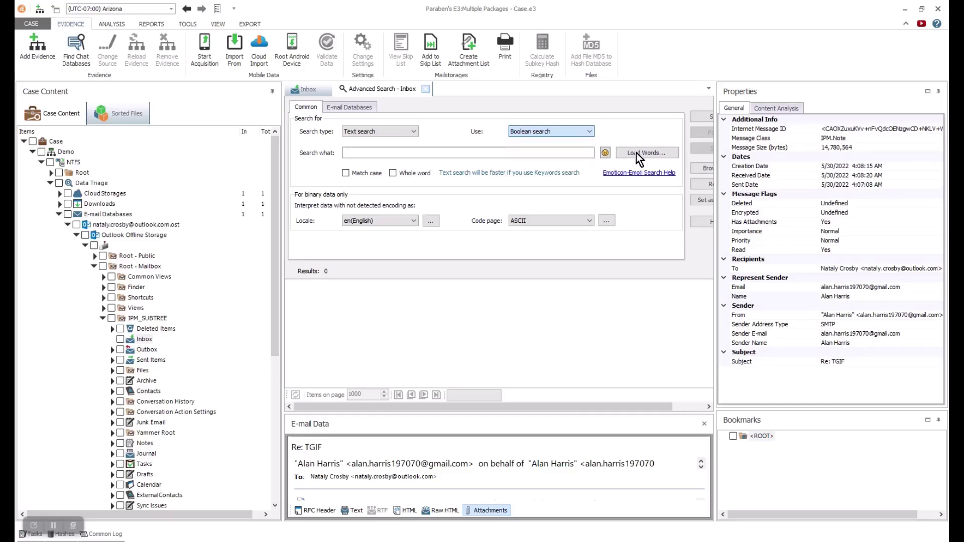
- Examine the pre-defined word lists offered for loading search words, and leave without loading any
click(637, 153)
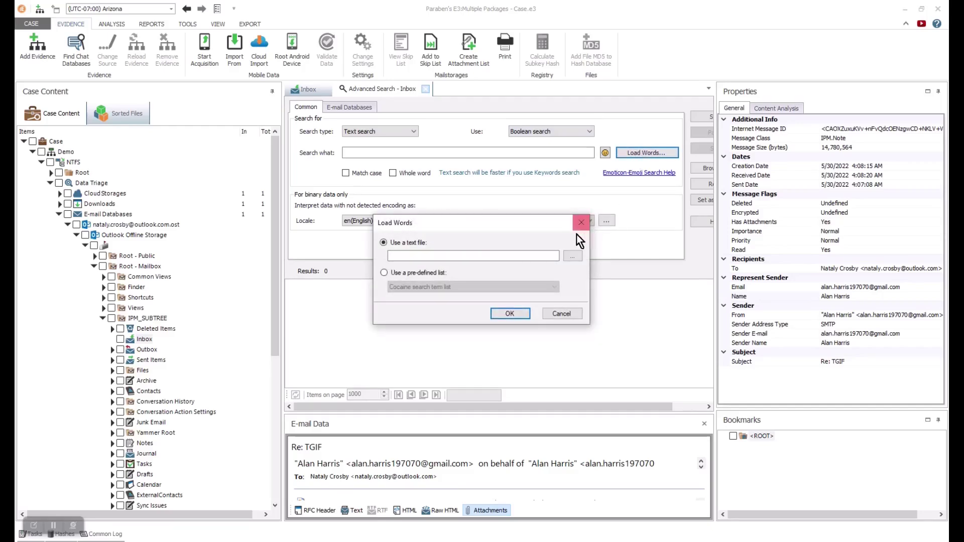
click(384, 274)
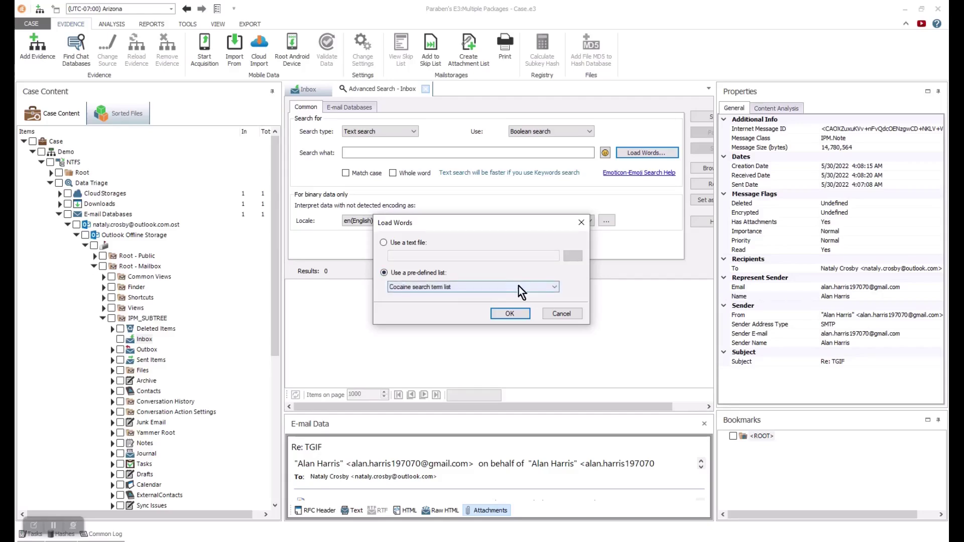
click(552, 289)
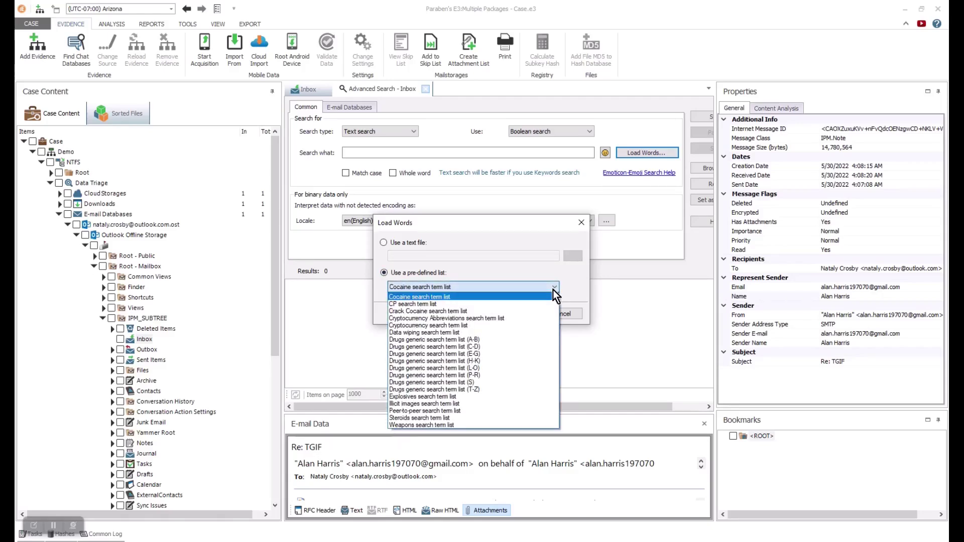
click(541, 230)
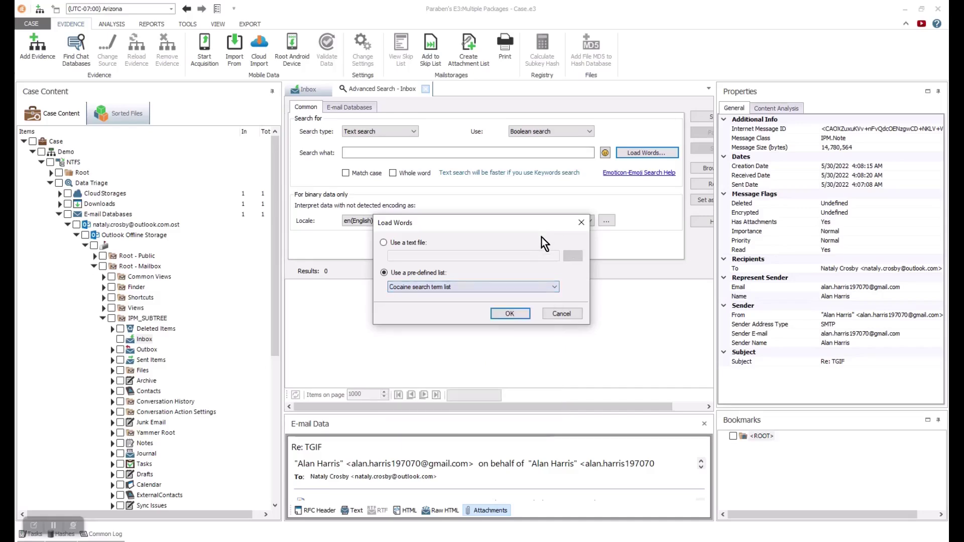
click(562, 316)
- Enter the Boolean search expression "welcome OR OneDrive OR Time OR photos"
click(405, 154)
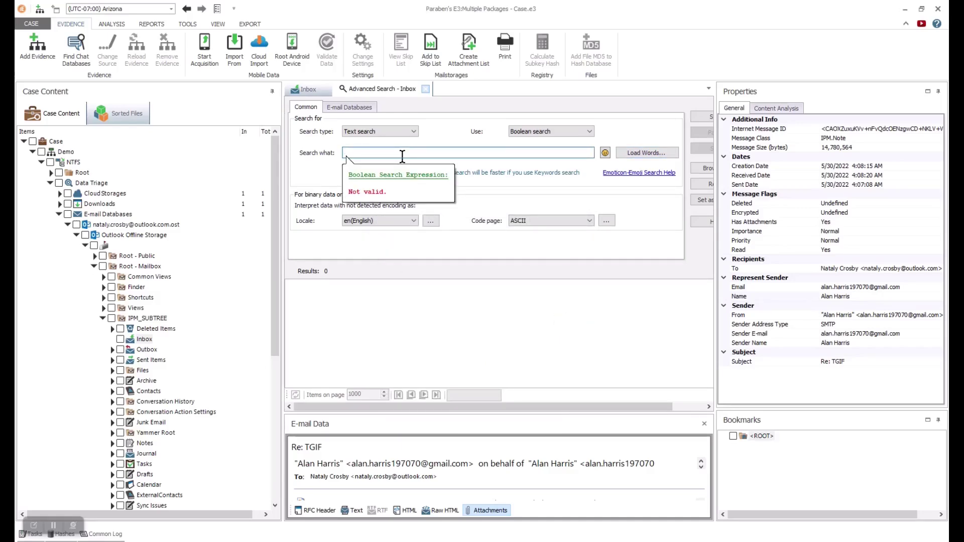
text(welcome OR One)
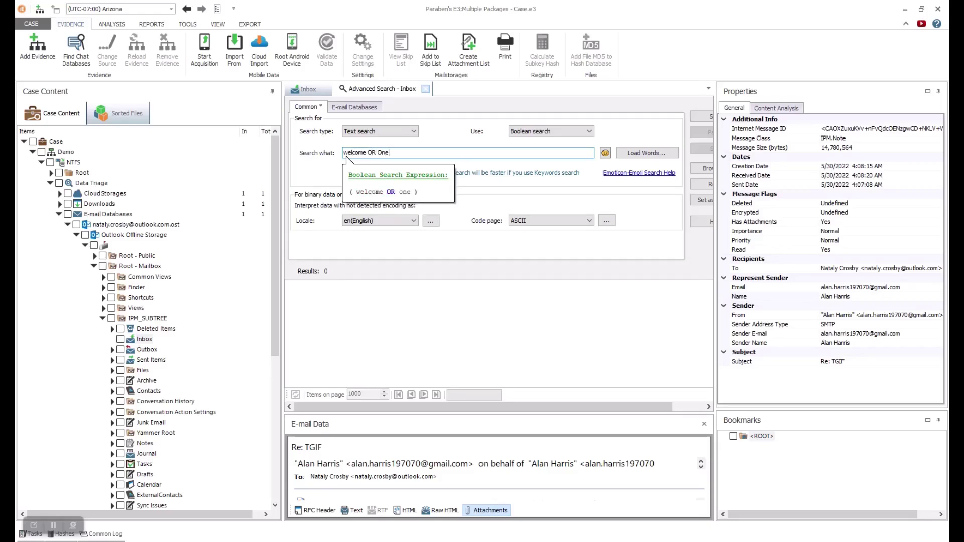
text(Drive OR T)
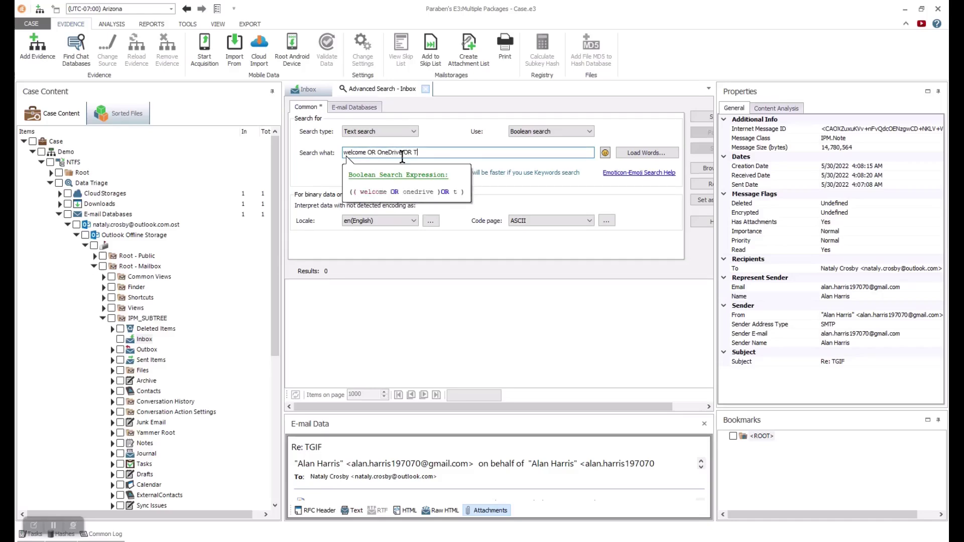
text(ime OR Photos)
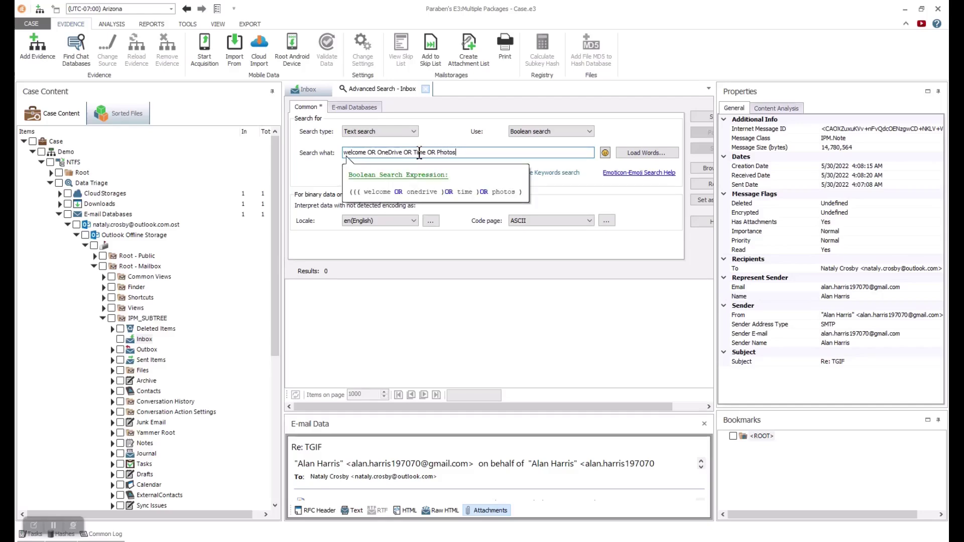
key(BackSpace)
key(BackSpace)
key(BackSpace)
key(BackSpace)
key(BackSpace)
key(BackSpace)
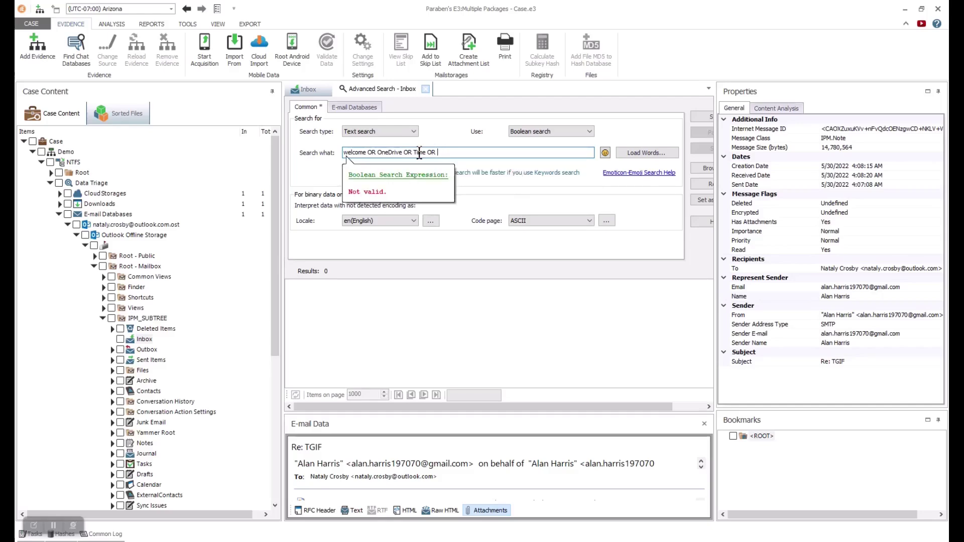
text(photos)
- Run the advanced search and dismiss its task status notification
drag(533, 407, 565, 406)
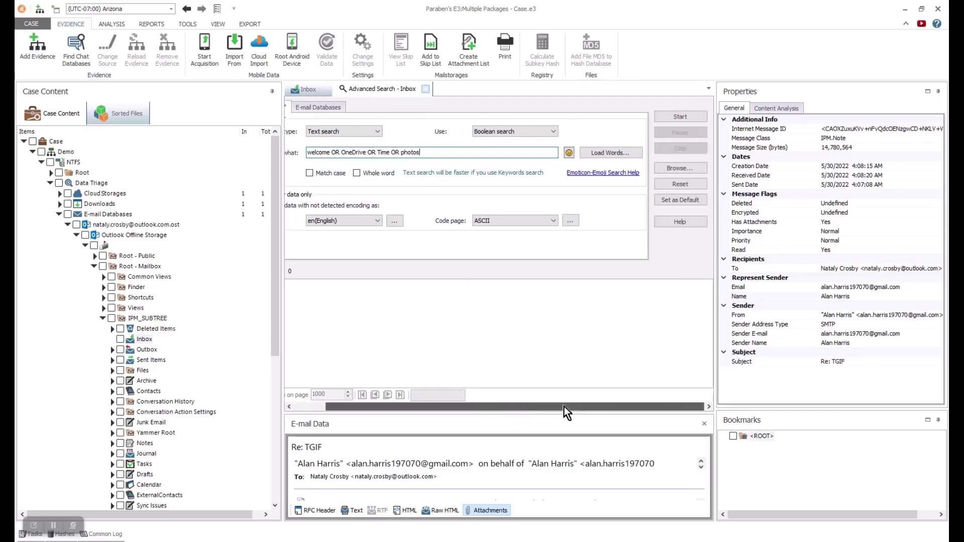
click(672, 116)
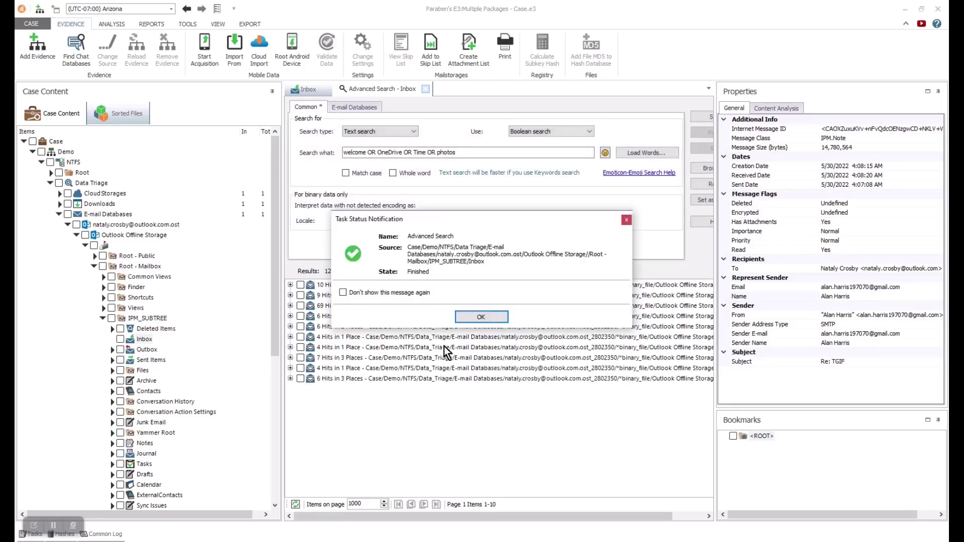
click(467, 321)
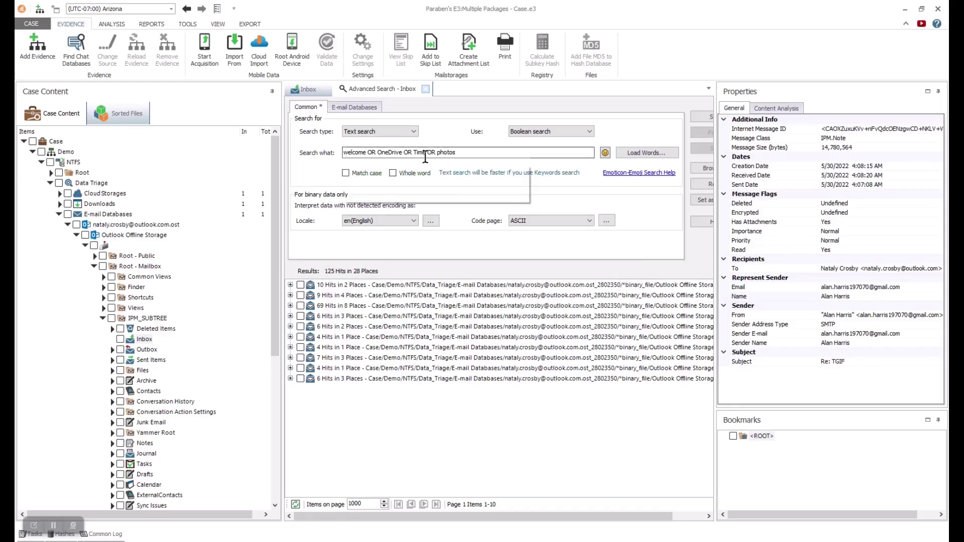
- Open the first Header match of the top search result in its message, bookmark it under ROOT, and close the enlarged e-mail preview
click(291, 285)
click(299, 295)
click(344, 306)
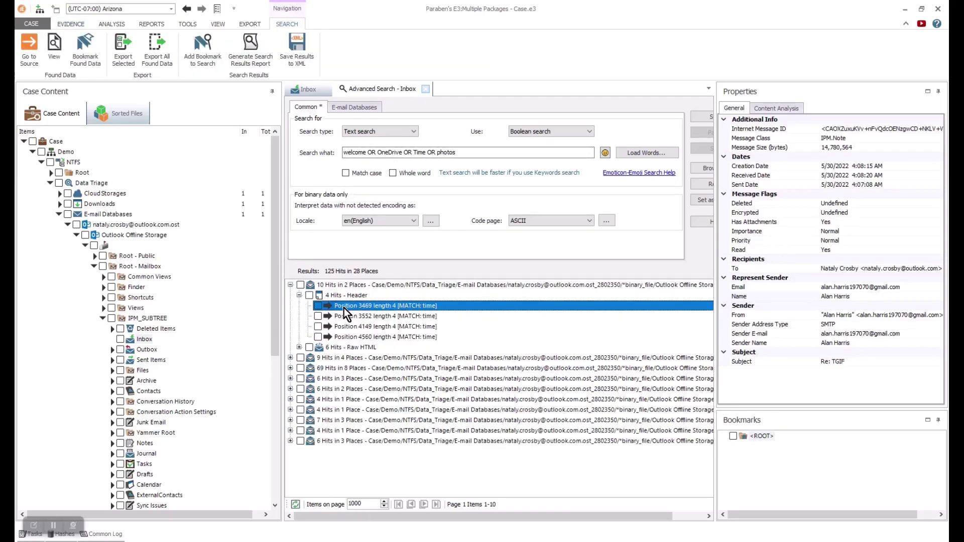
drag(493, 414, 482, 317)
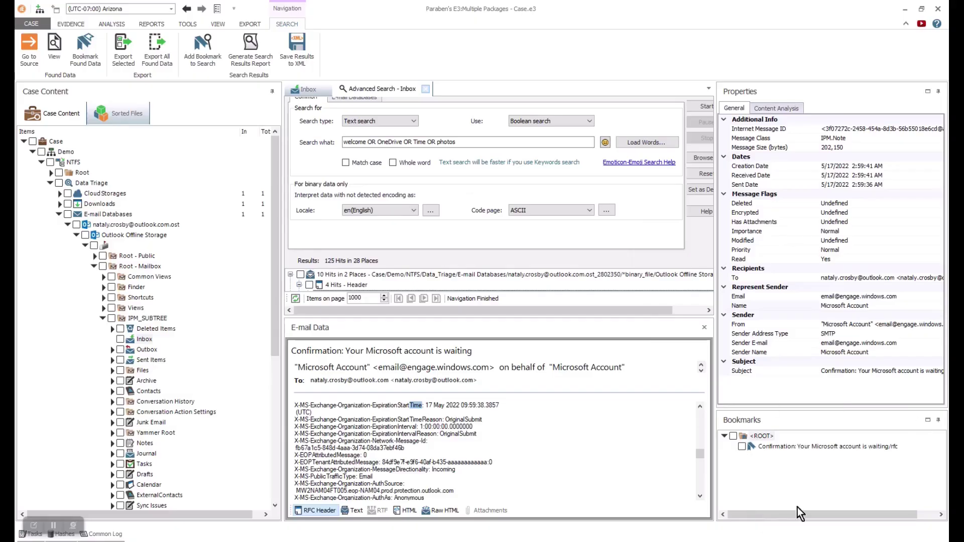
click(705, 327)
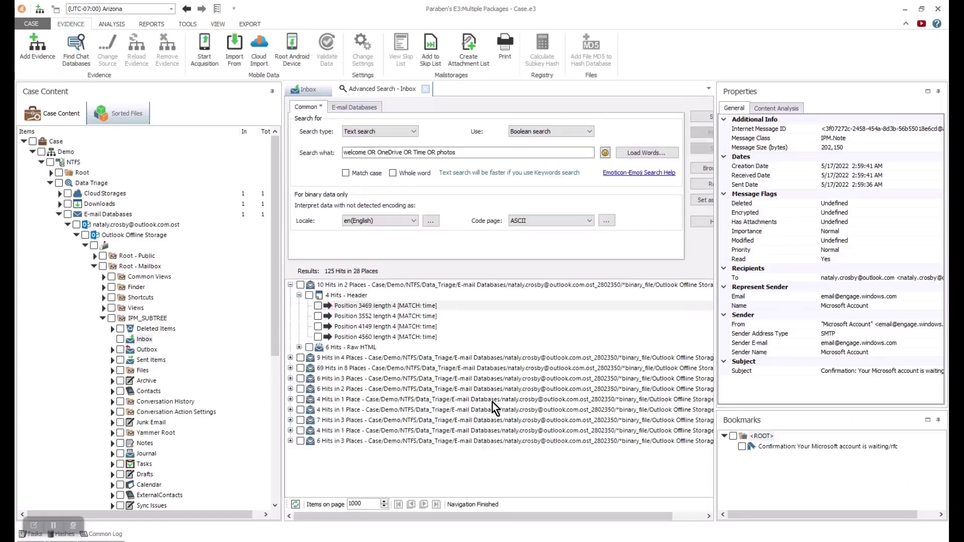
- Examine the output formats offered for exporting all search results, choosing PST (Microsoft Outlook), and leave the wizard without exporting
click(297, 297)
click(321, 285)
key(ctrl+a)
right_click(406, 317)
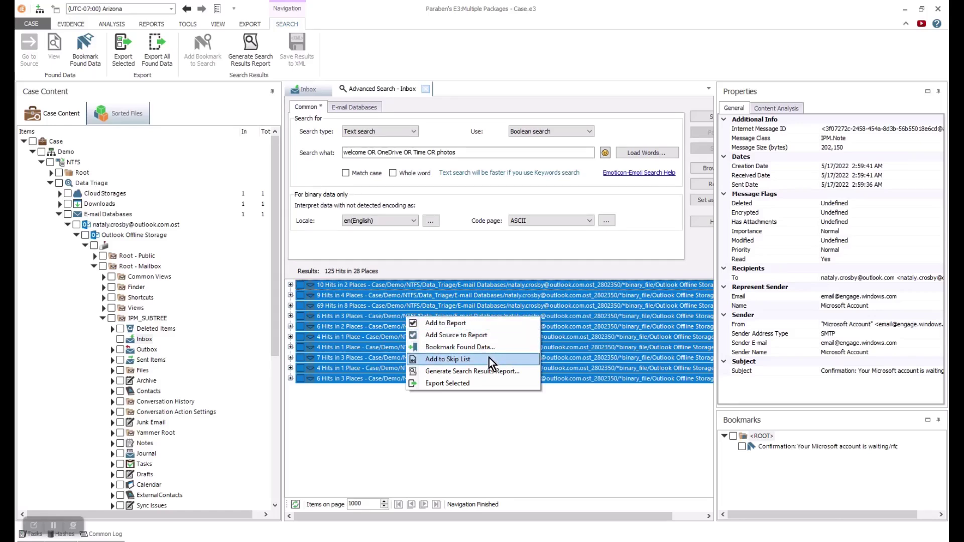
click(474, 385)
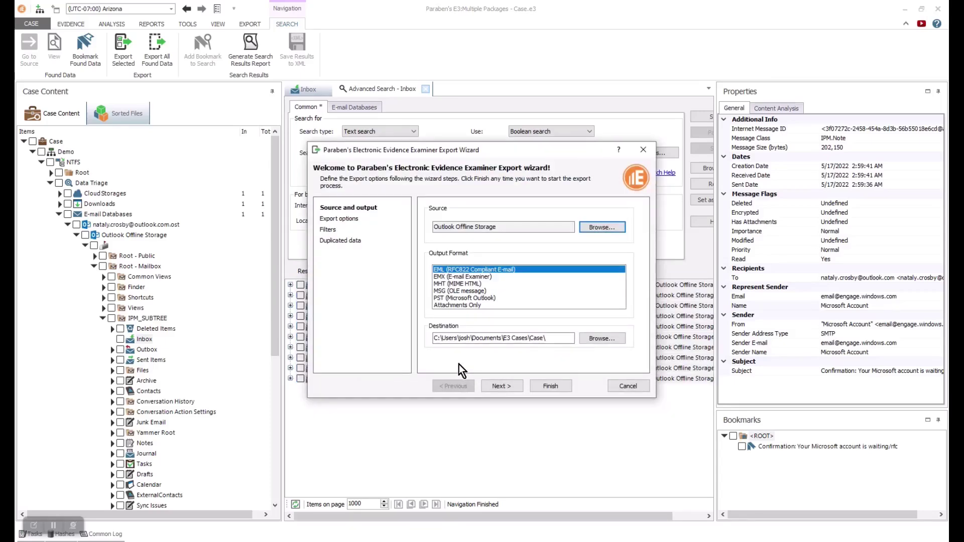
drag(477, 274, 469, 308)
click(455, 300)
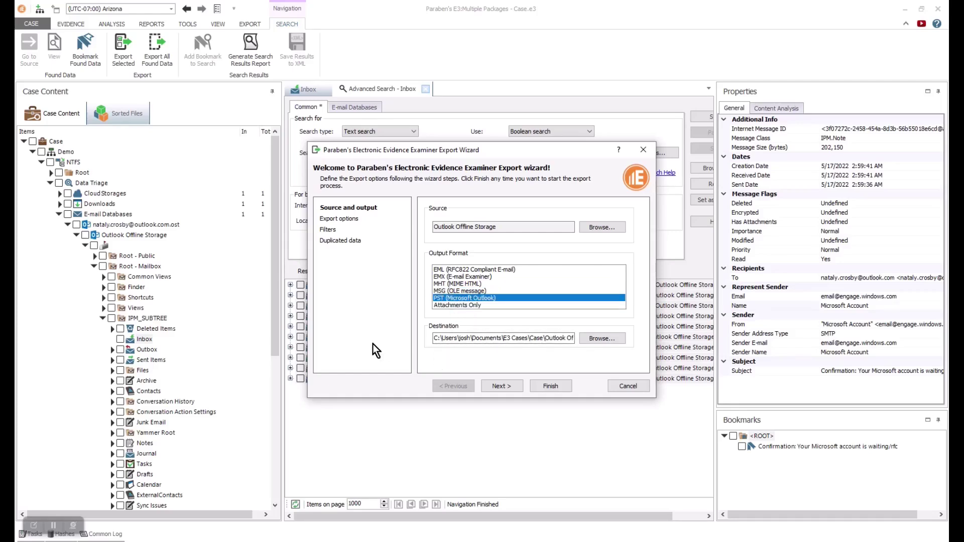
click(643, 150)
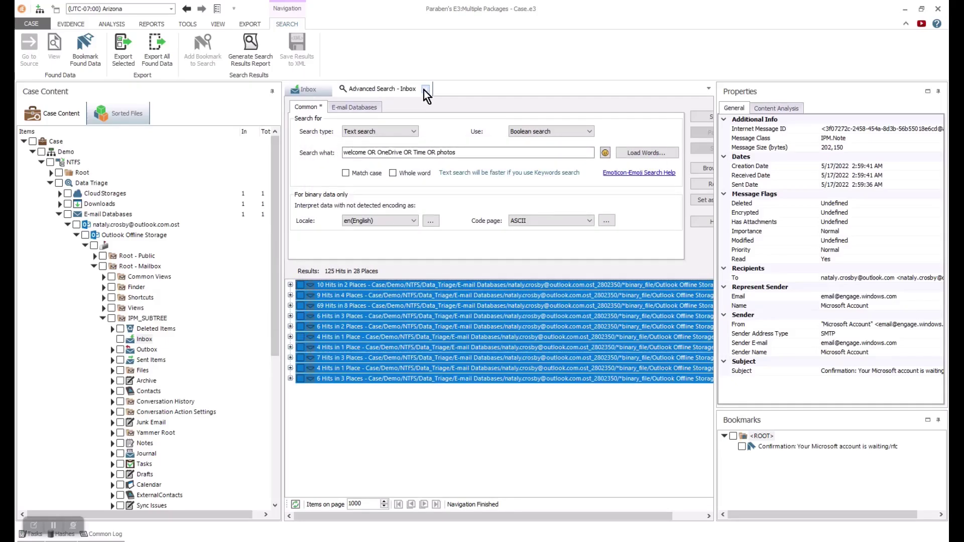
- Close the Inbox advanced search and collapse the E-mail Databases branch
click(425, 89)
click(94, 266)
click(76, 235)
click(69, 225)
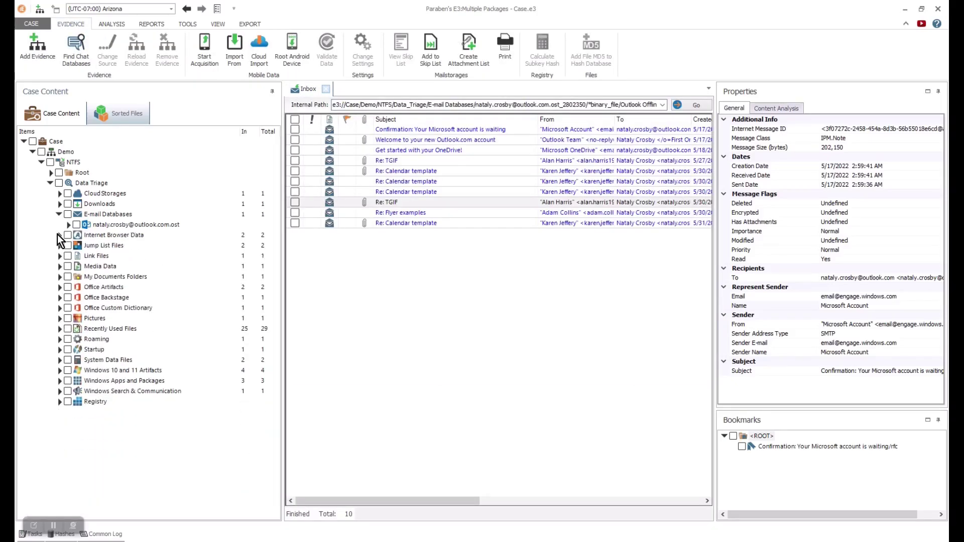
click(59, 214)
- Open the Microsoft Edge Default profile under Internet Browser Data and view its History records
click(116, 226)
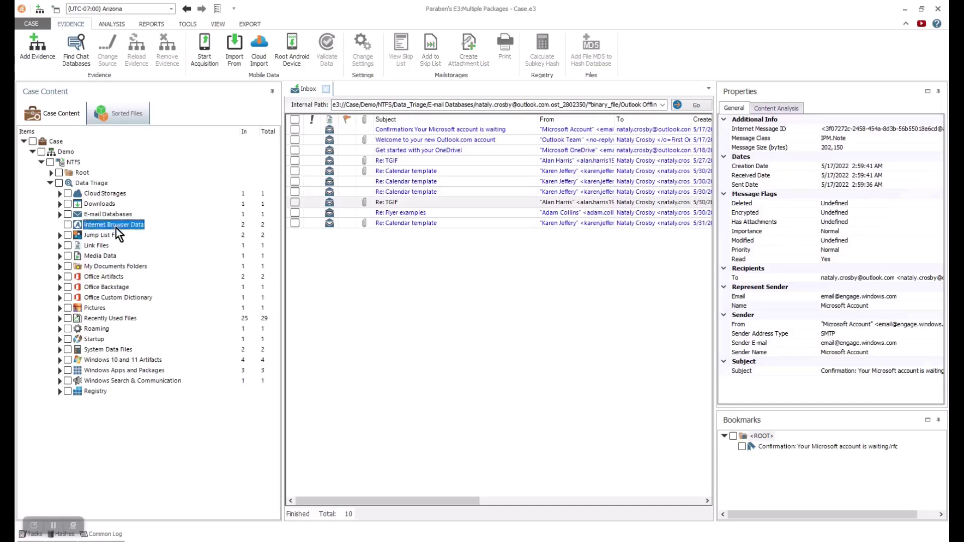
double_click(363, 197)
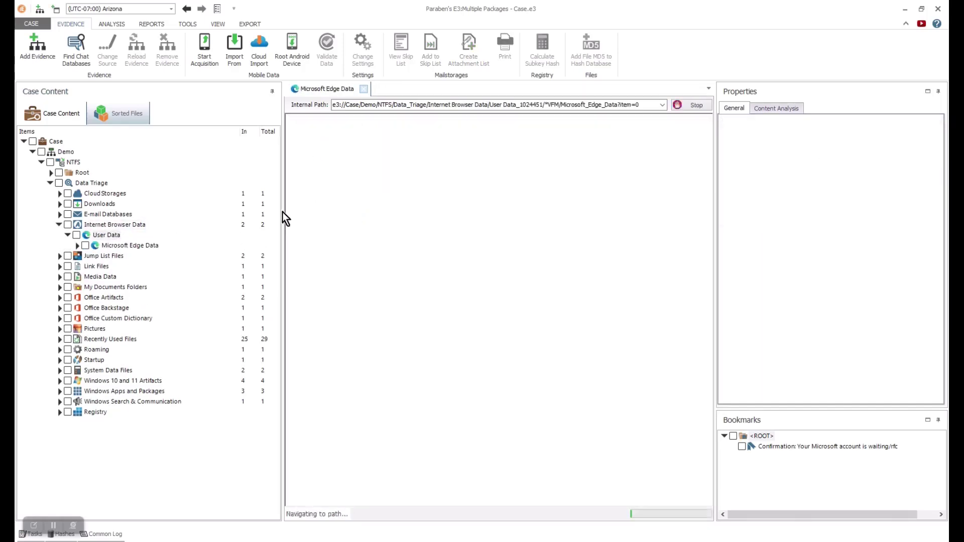
click(86, 266)
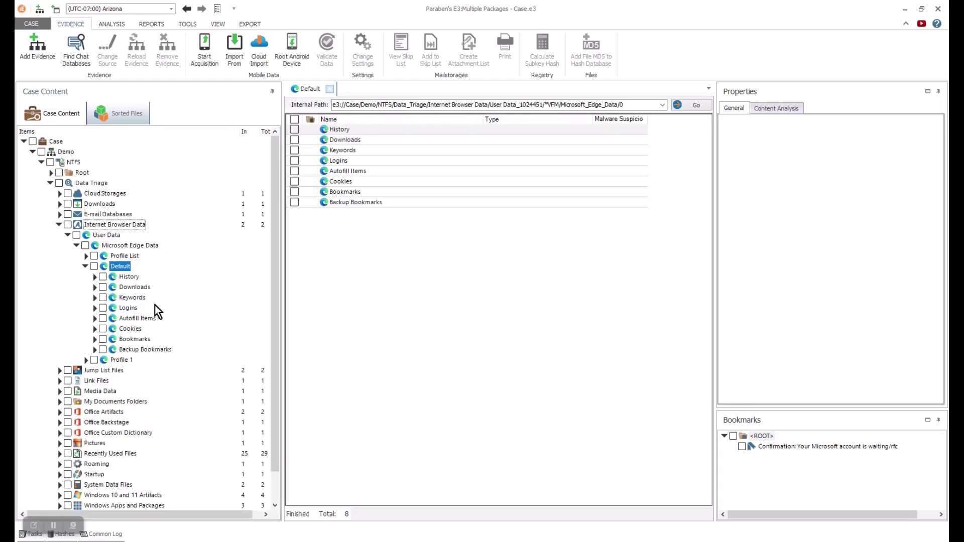
click(93, 277)
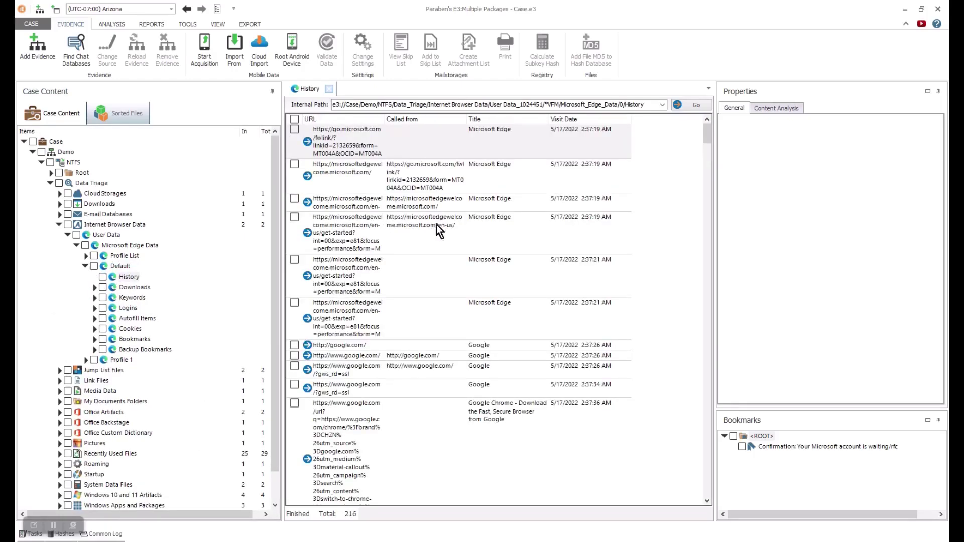
- Examine the Downloads and Keywords records of the Edge Default profile
click(95, 287)
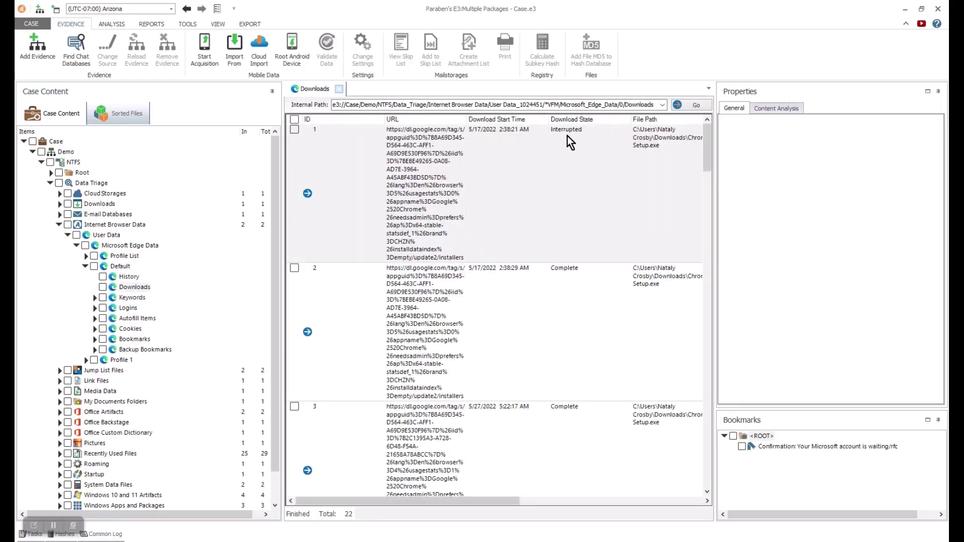
mouse_move(489, 502)
mouse_down()
mouse_move(683, 482)
mouse_move(547, 521)
mouse_move(497, 508)
mouse_up()
click(132, 297)
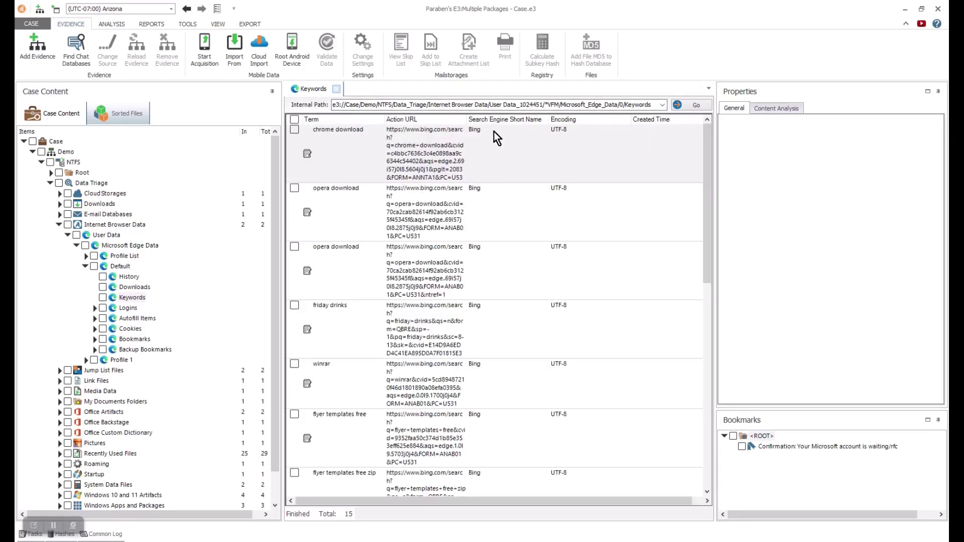
drag(706, 195, 502, 502)
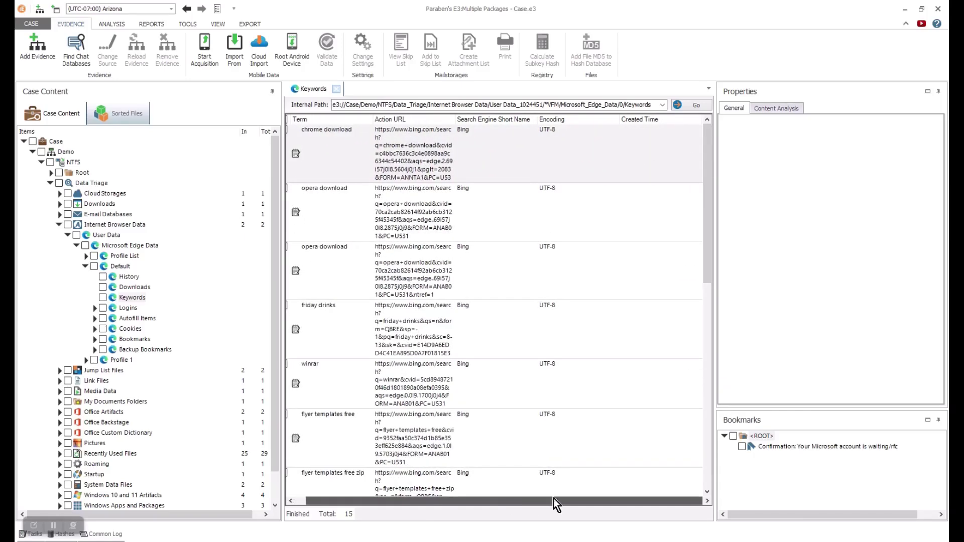
- Examine the Logins, Autofill Items and Cookies records of the Edge Default profile
click(128, 308)
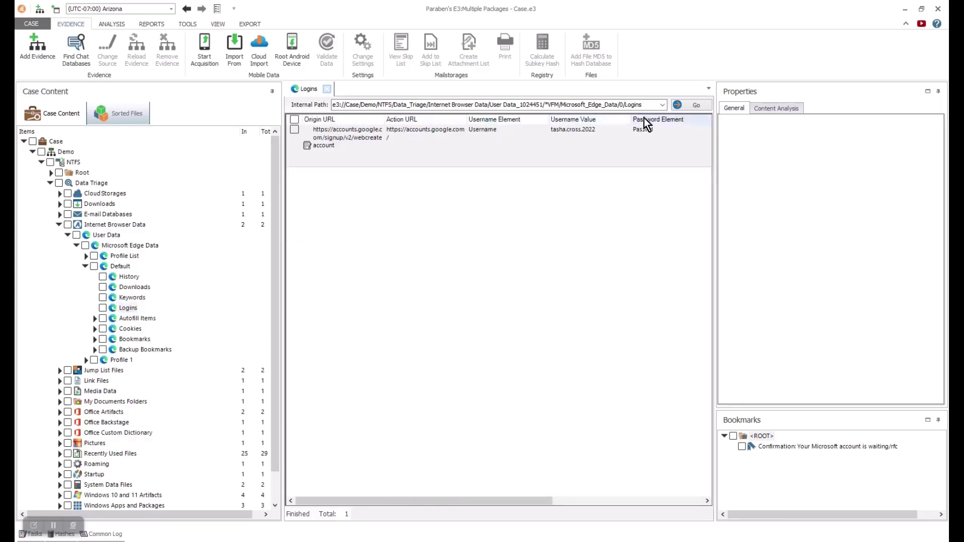
click(119, 319)
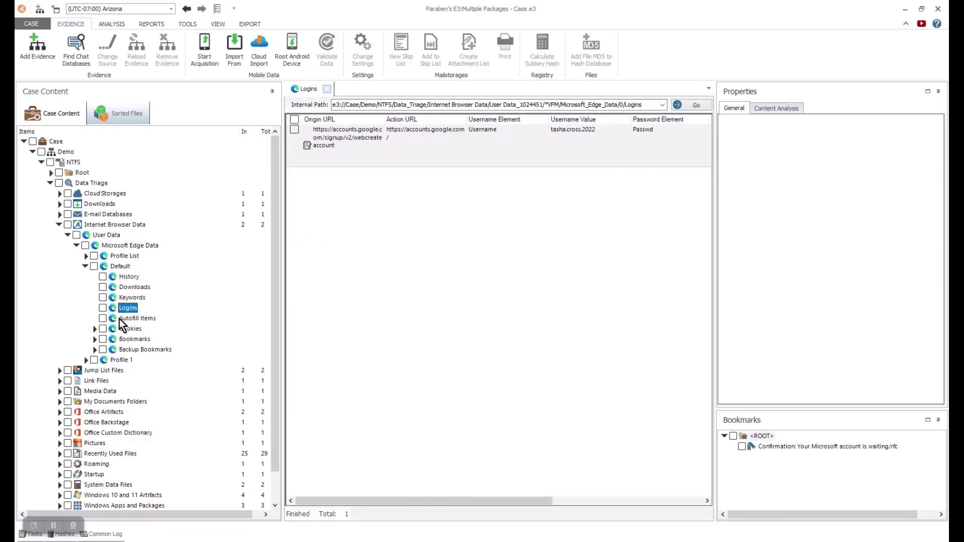
click(94, 329)
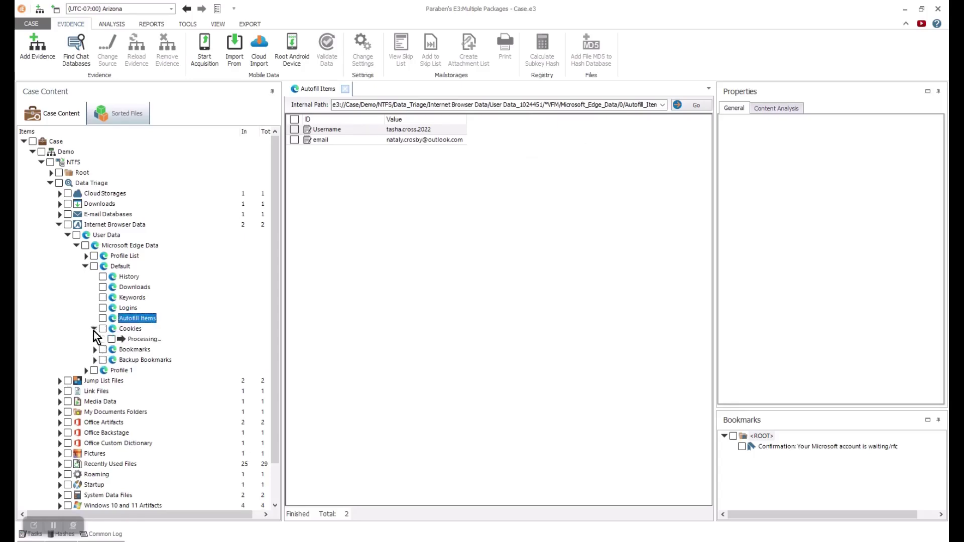
click(129, 329)
mouse_move(462, 501)
mouse_down()
mouse_move(590, 502)
mouse_move(466, 512)
mouse_up()
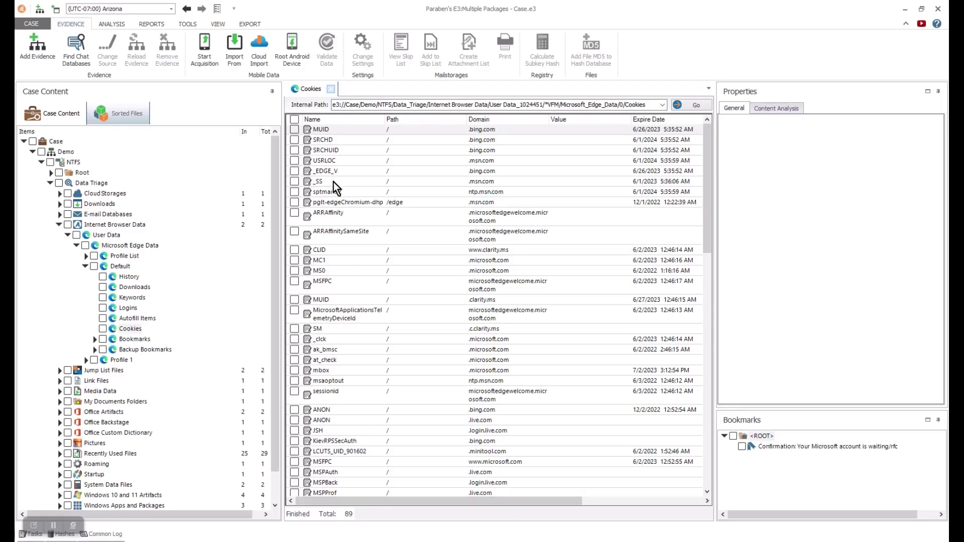
- Check the content analysis options offered for Cookies without running any, and collapse the Internet Browser Data branch
right_click(127, 330)
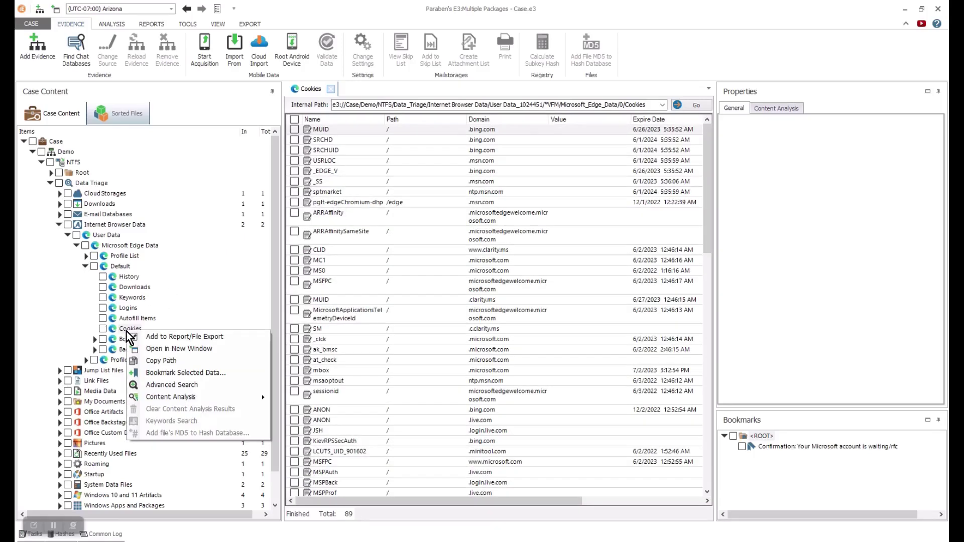
mouse_move(167, 395)
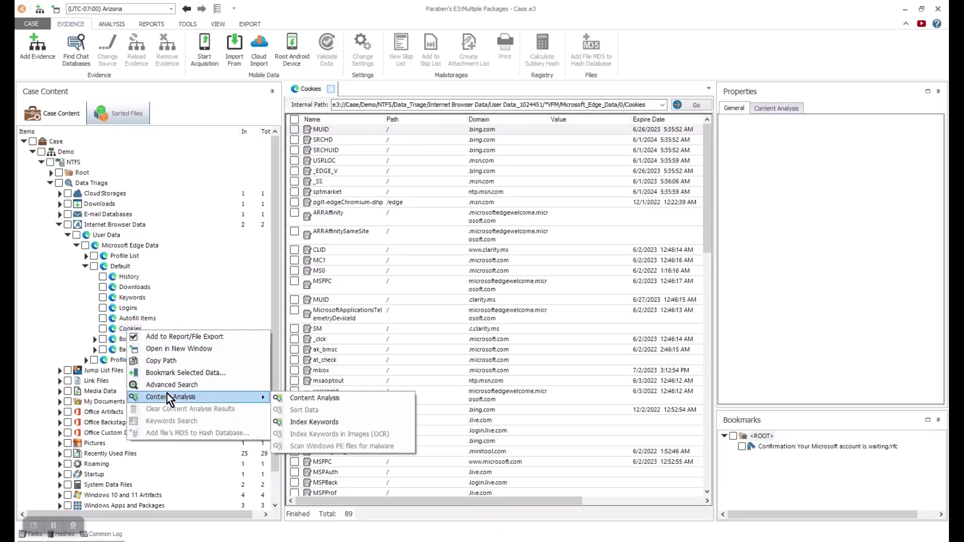
key(Escape)
click(85, 266)
click(67, 235)
click(58, 225)
- Open AutomaticDestinations under Jump List Files and inspect the 23e30edf405fbda5.automaticDestinations-ms file in the available content views and its properties
click(104, 236)
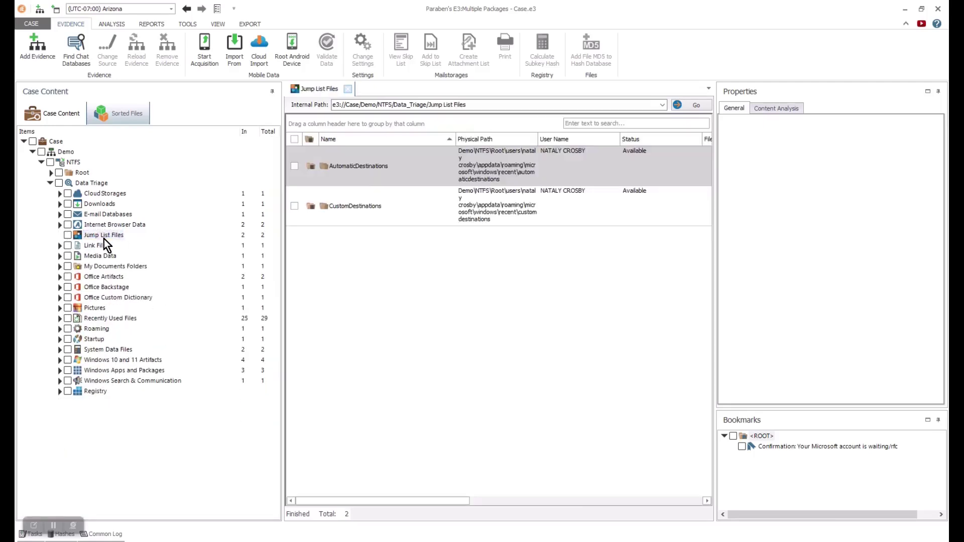
double_click(366, 165)
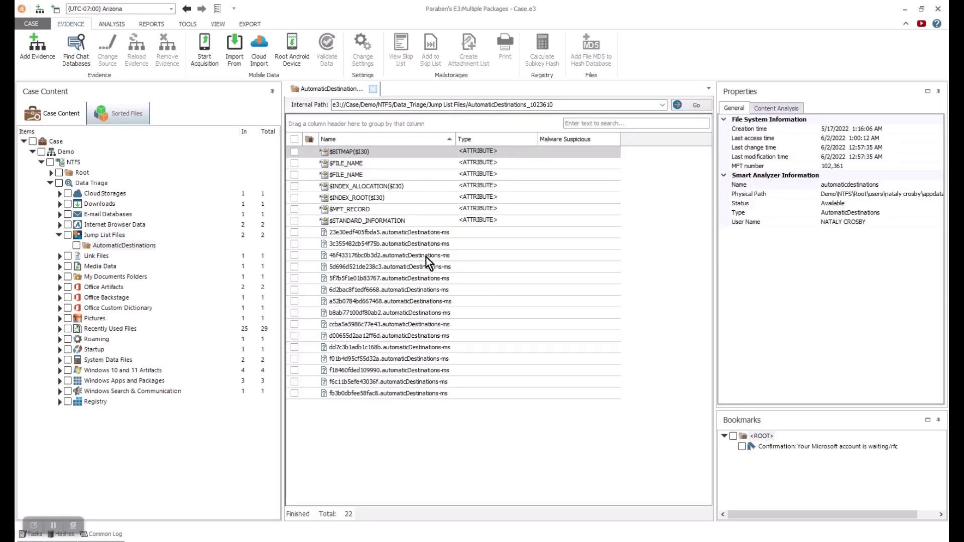
click(381, 234)
drag(712, 175, 631, 189)
click(718, 107)
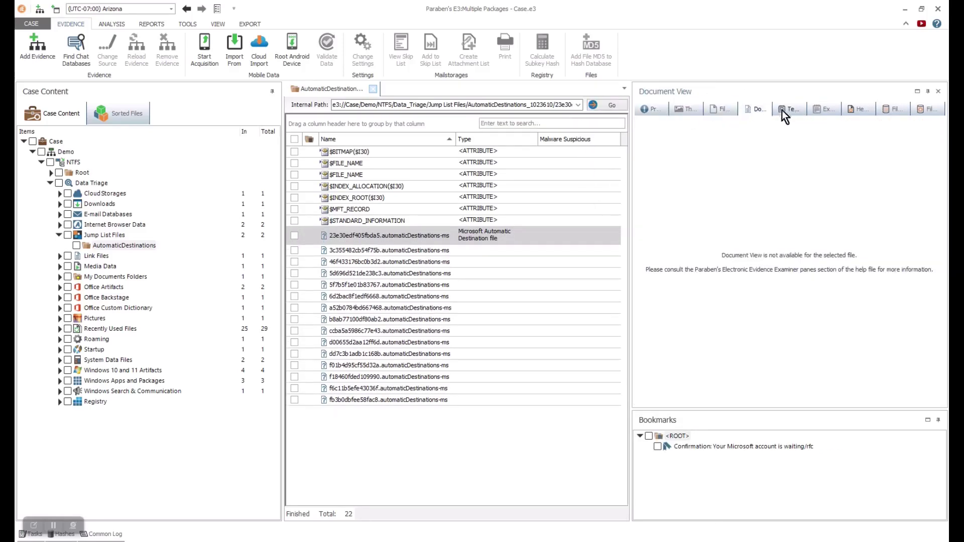
click(824, 109)
click(859, 109)
click(653, 109)
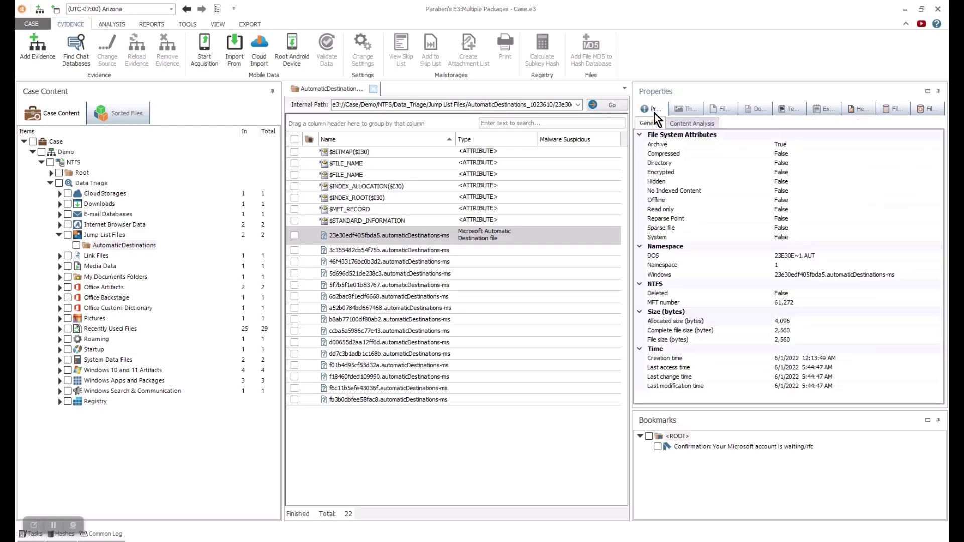
click(533, 123)
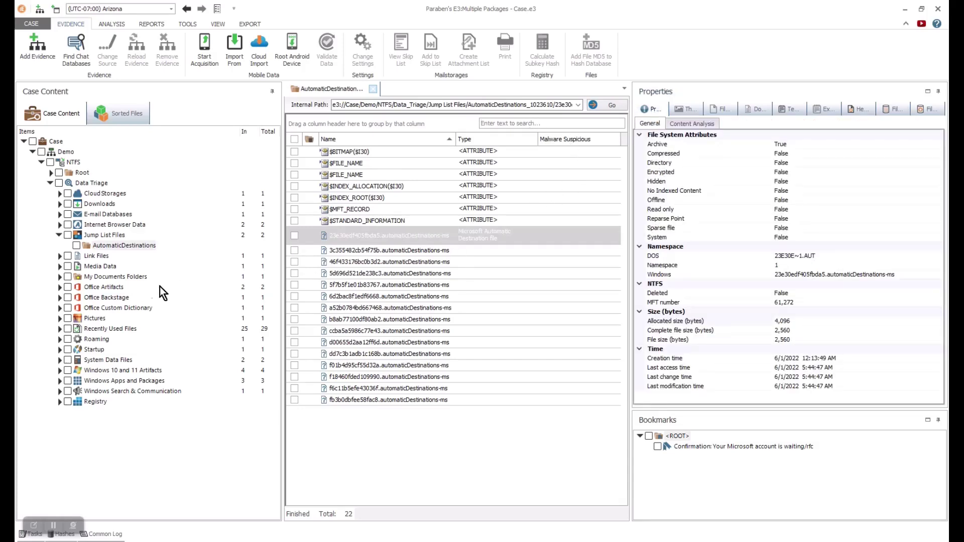
- Collapse the Jump List Files branch and open the AutomaticDestinations folder inside Recent under Link Files
click(59, 235)
click(91, 246)
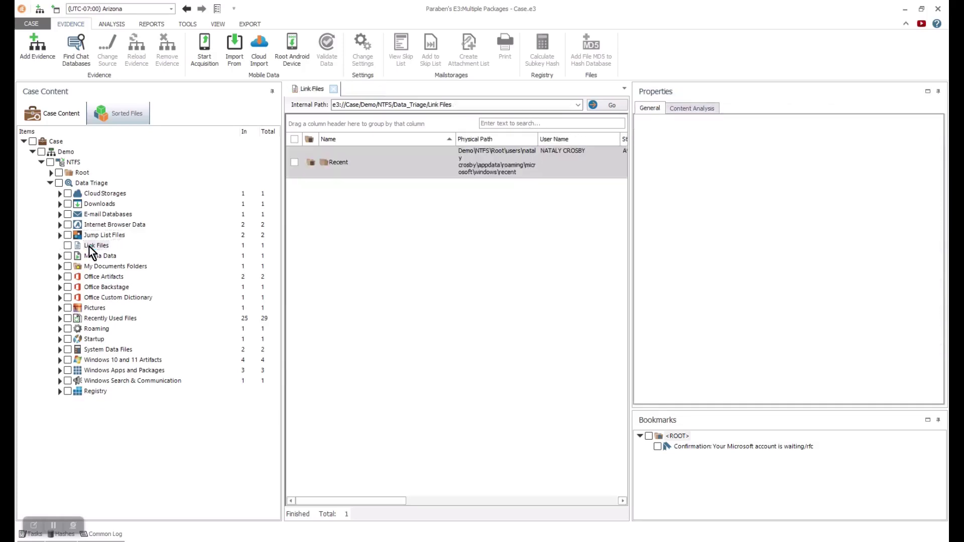
click(341, 170)
double_click(342, 170)
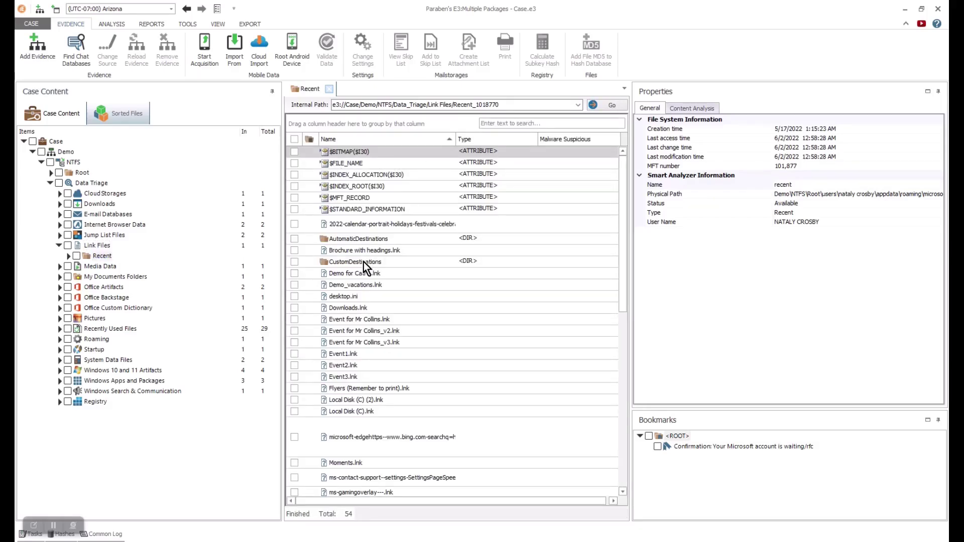
double_click(357, 239)
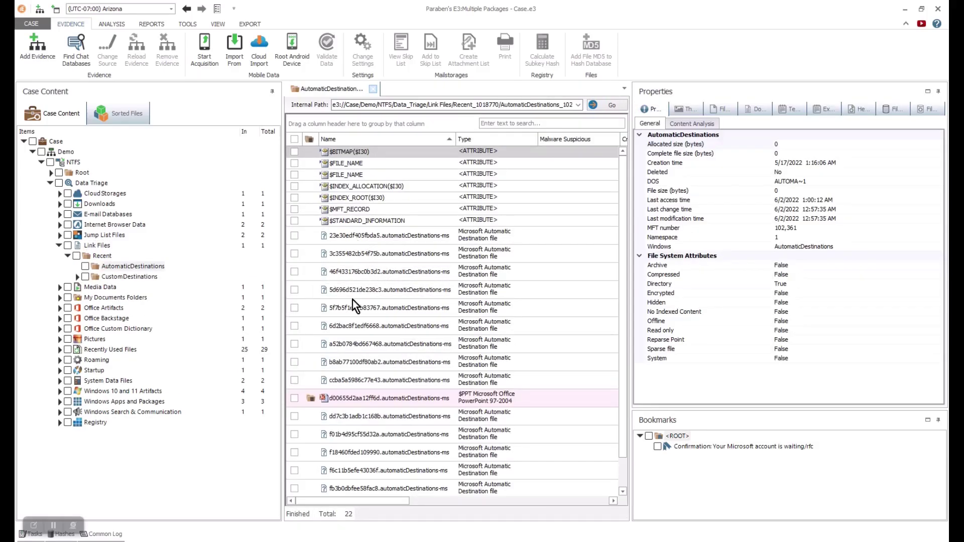
- Inspect the d00655d2aa12ff6d.automaticDestinations-ms file in the available content views and its properties
click(360, 398)
click(728, 109)
click(757, 109)
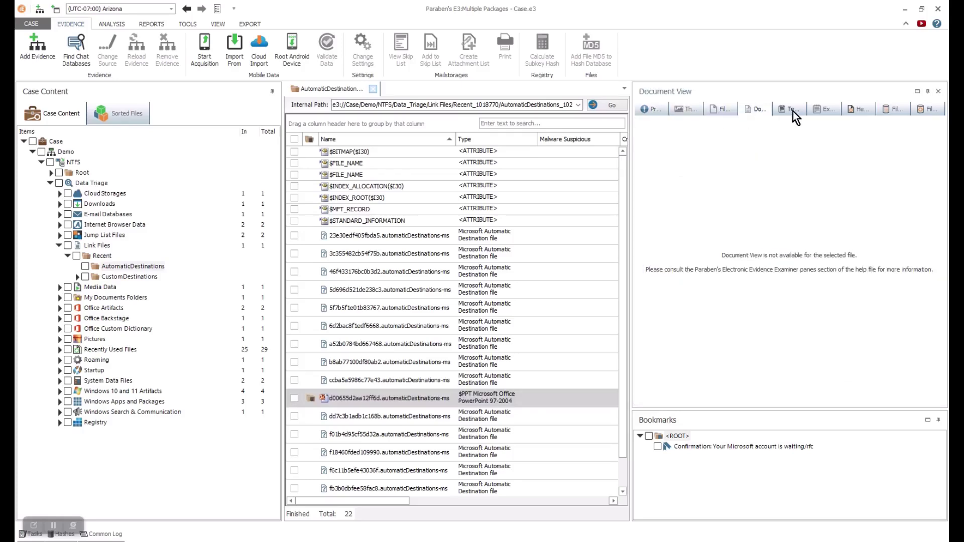
click(792, 110)
click(895, 109)
click(653, 109)
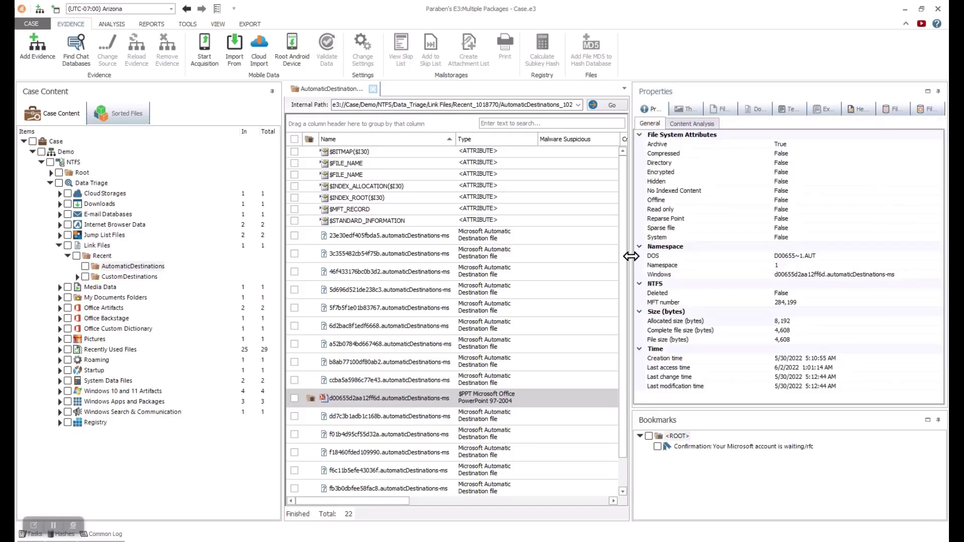
- Widen the file list, close the AutomaticDestinations view, and collapse the Link Files branch
drag(632, 256, 744, 256)
click(373, 89)
click(59, 246)
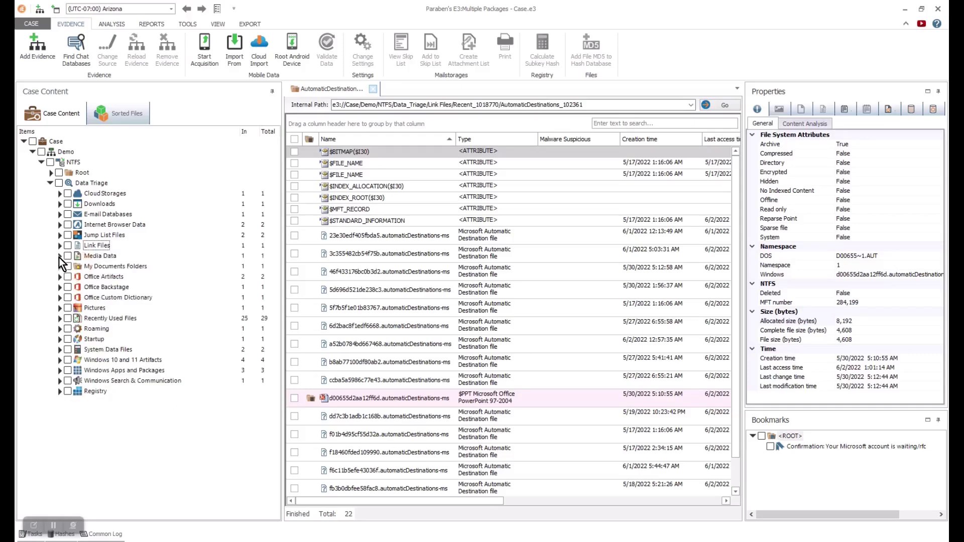
click(374, 89)
- Open MediaDb.v1.sqlite under Media Data down to its SQLite Database tables and expand the table list
click(83, 257)
double_click(375, 179)
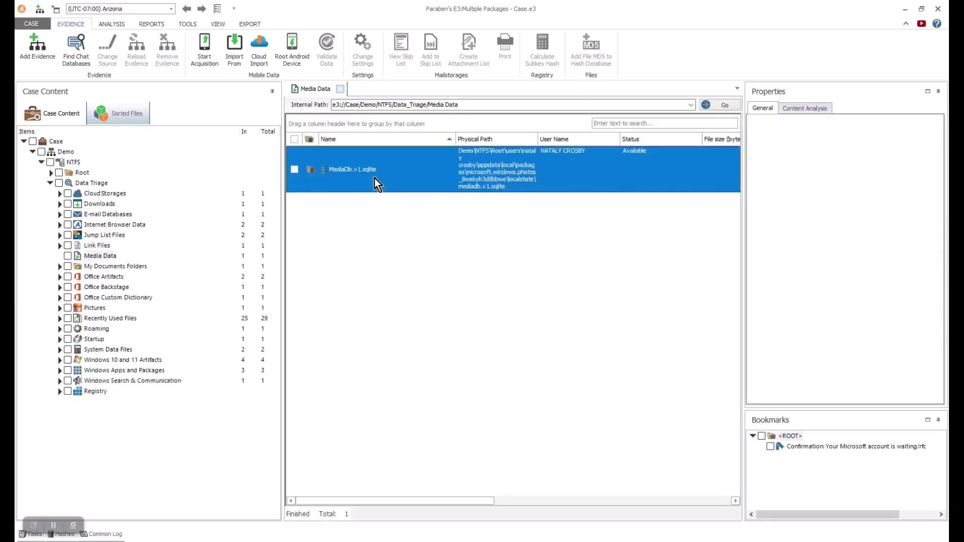
double_click(358, 152)
click(356, 129)
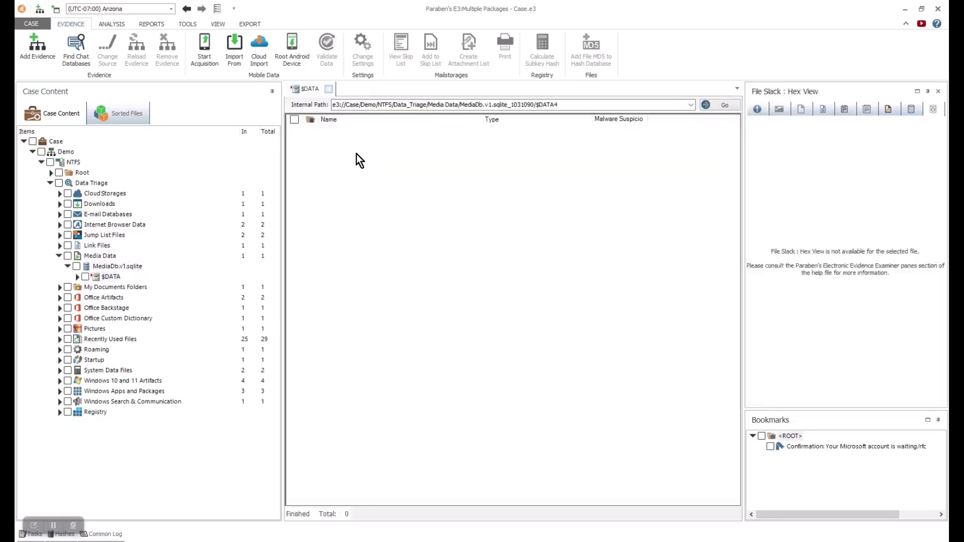
double_click(355, 129)
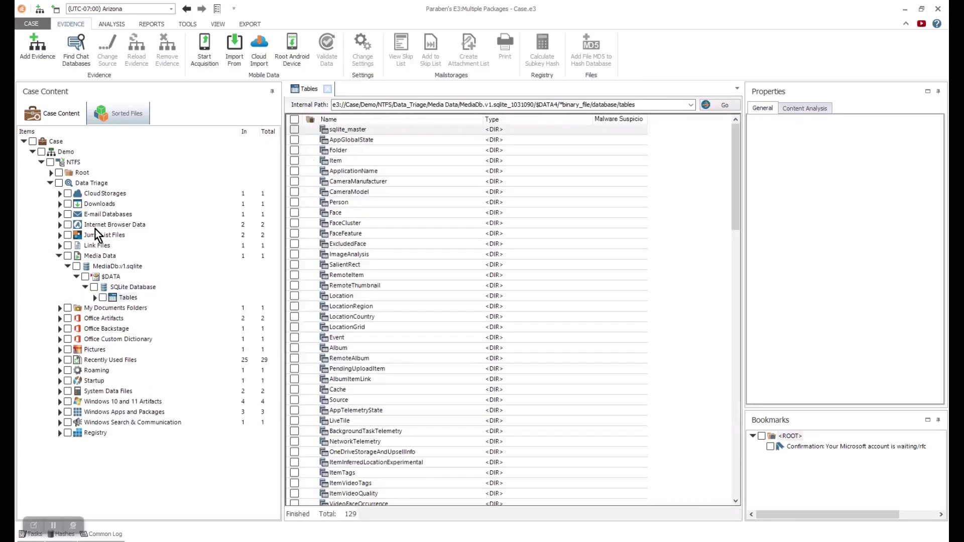
click(94, 298)
drag(279, 185, 270, 167)
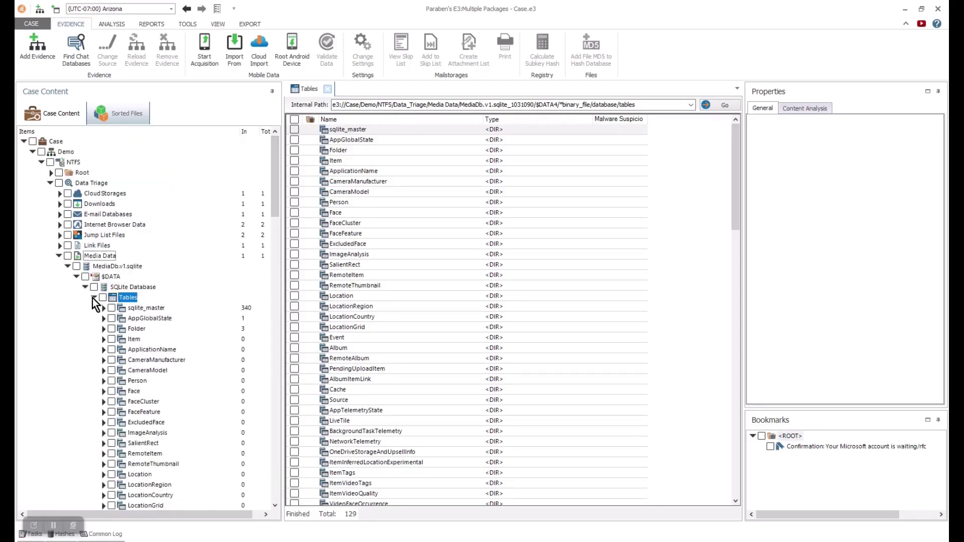
- Collapse the Media Data branch and open the Prefetch folder under Windows 10 and 11 Artifacts
click(76, 276)
click(68, 266)
click(59, 256)
click(123, 359)
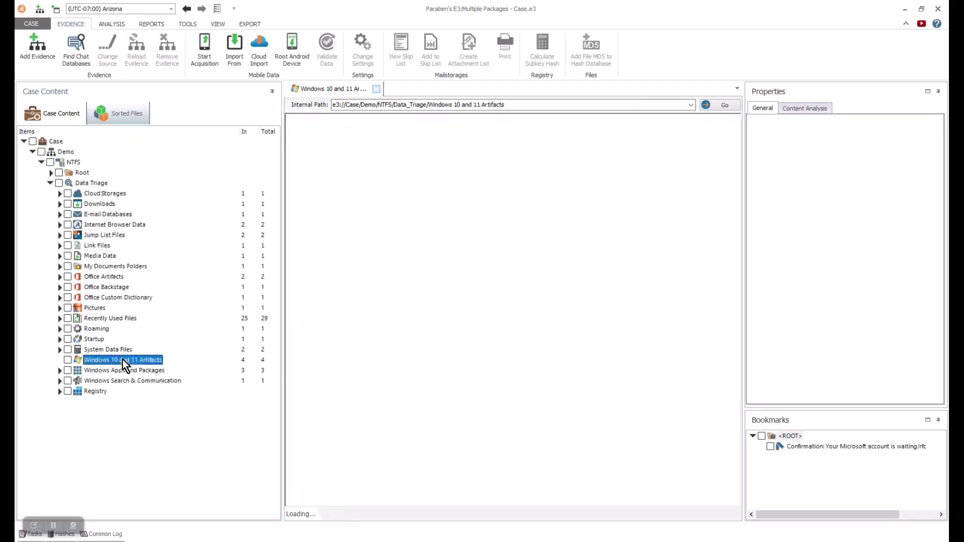
double_click(359, 206)
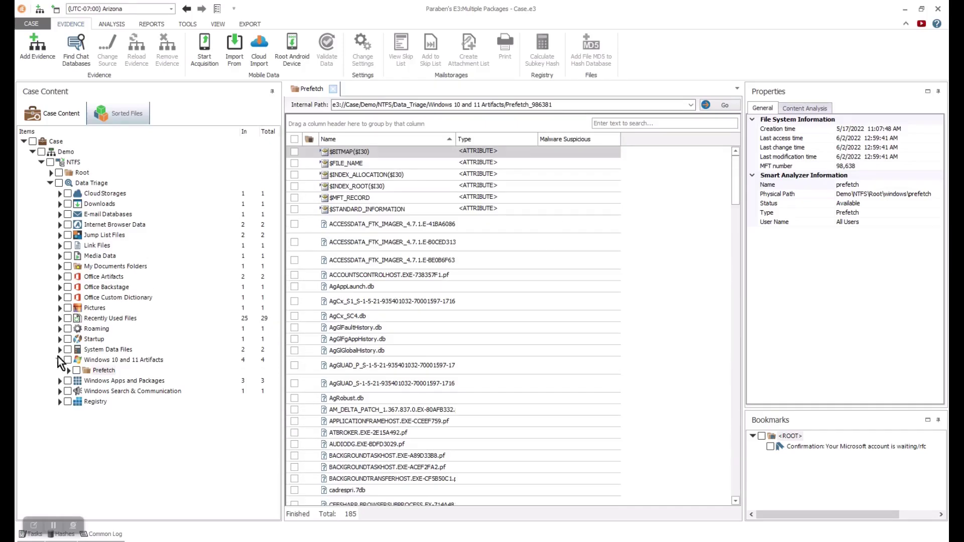
- Inspect the IsAlwaysOnAlwaysConnectedCapable value in the Battery key under the Windows registry's Amcache (raw) Root > DeviceCensus, then collapse the Amcache branch
click(60, 360)
click(68, 402)
click(77, 277)
click(85, 287)
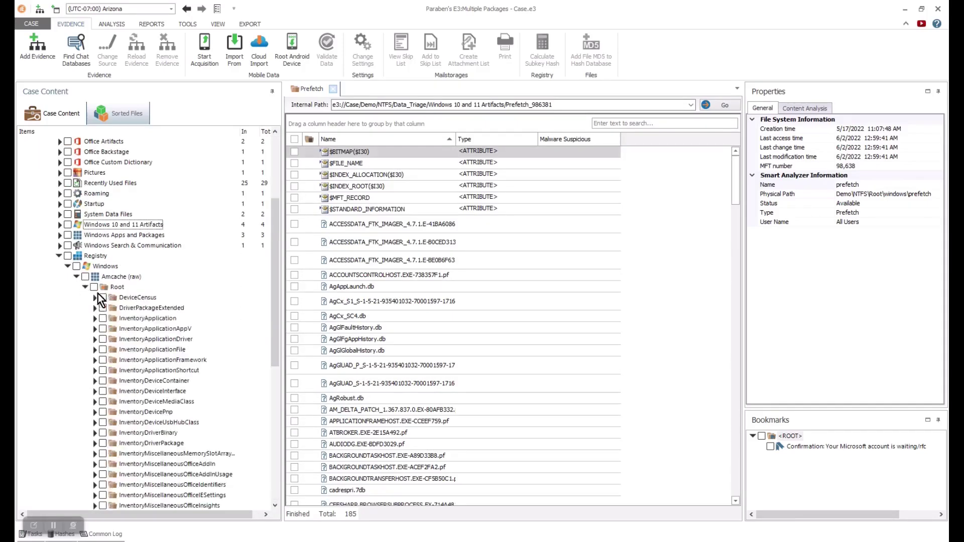
click(94, 298)
click(135, 319)
click(481, 201)
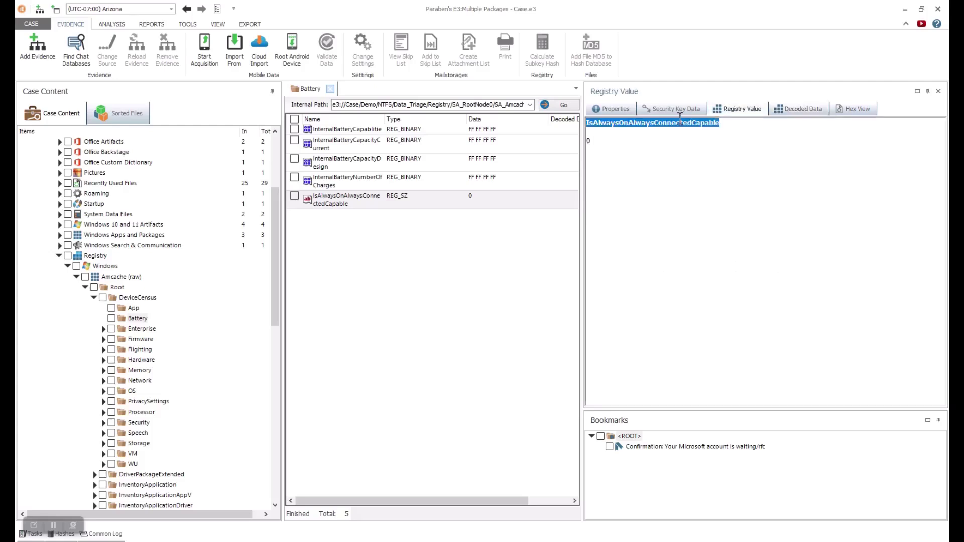
click(76, 277)
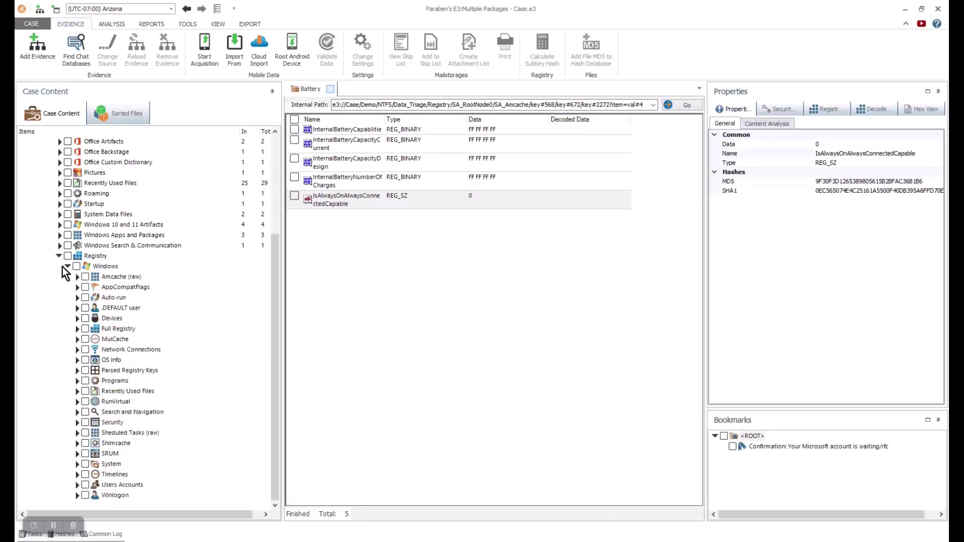
- Open the Properties key of the Default_Monitor entry under Devices > DISPLAY and expand its first GUID subkey
click(78, 318)
click(85, 380)
click(94, 391)
click(102, 402)
click(111, 412)
double_click(151, 433)
click(120, 443)
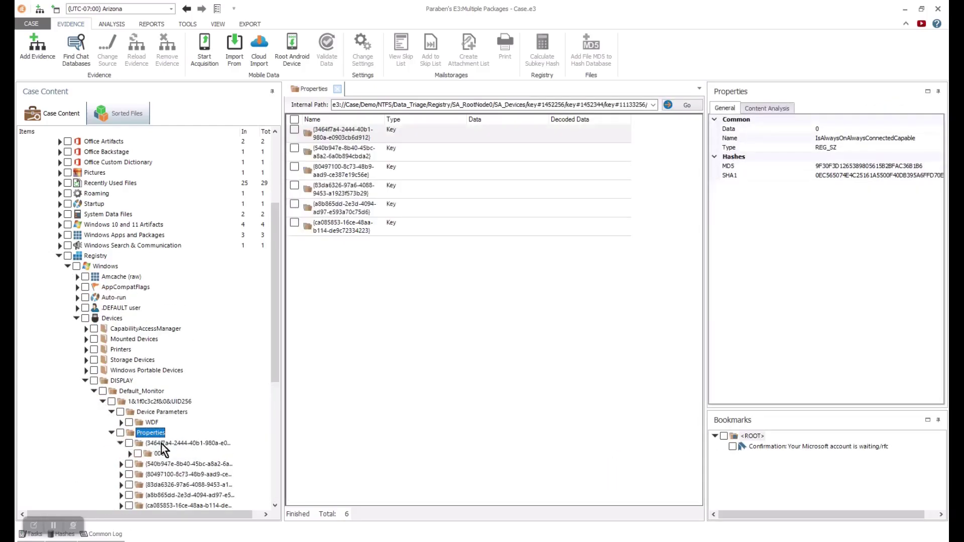
- View the default registry value of the monitor's 000A key, and collapse the Devices branch
click(159, 454)
click(398, 129)
click(111, 433)
click(111, 412)
click(77, 318)
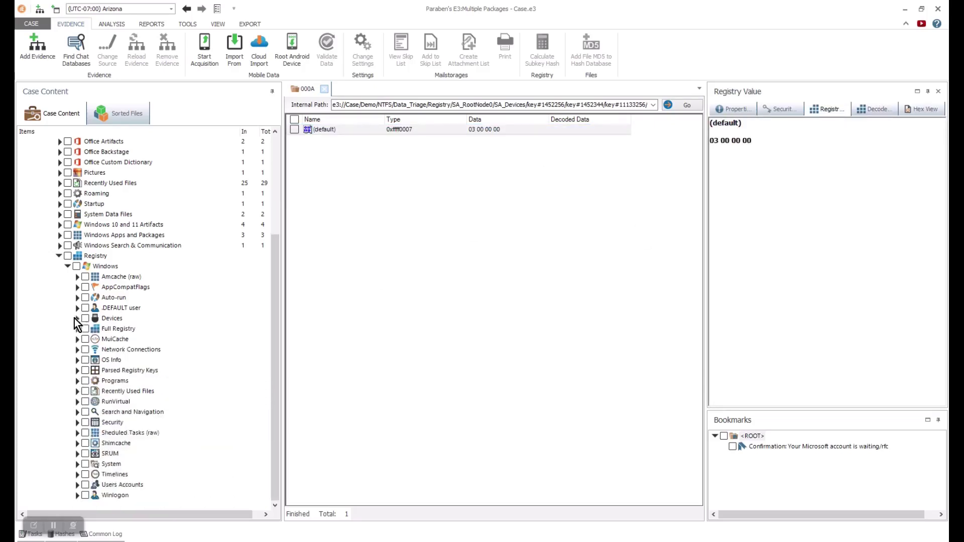
- Expand Full Registry through HKEY_LOCAL_MACHINE, SOFTWARE and Microsoft down to the Internet Explorer key
click(77, 329)
click(86, 350)
click(95, 380)
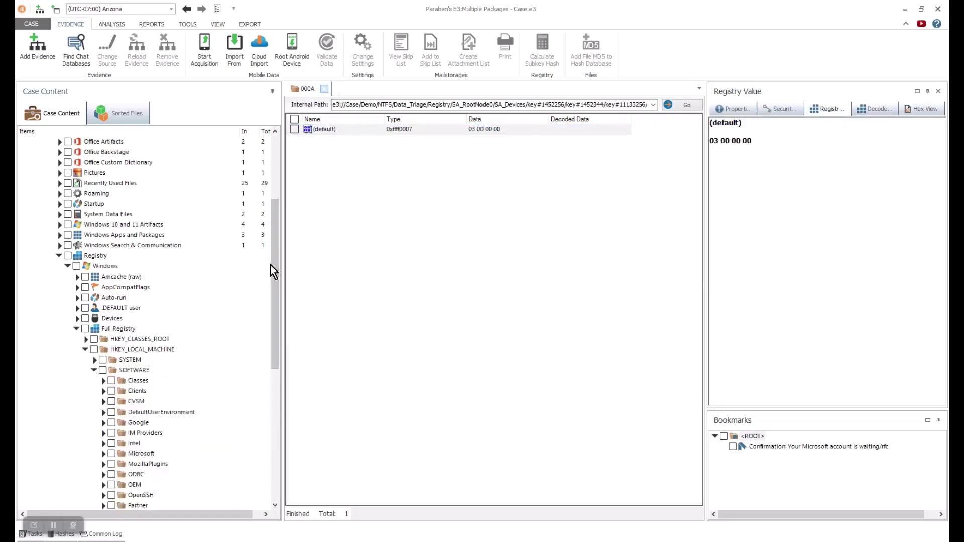
scroll(270, 269, down, 3)
click(102, 351)
drag(275, 236, 281, 282)
click(111, 391)
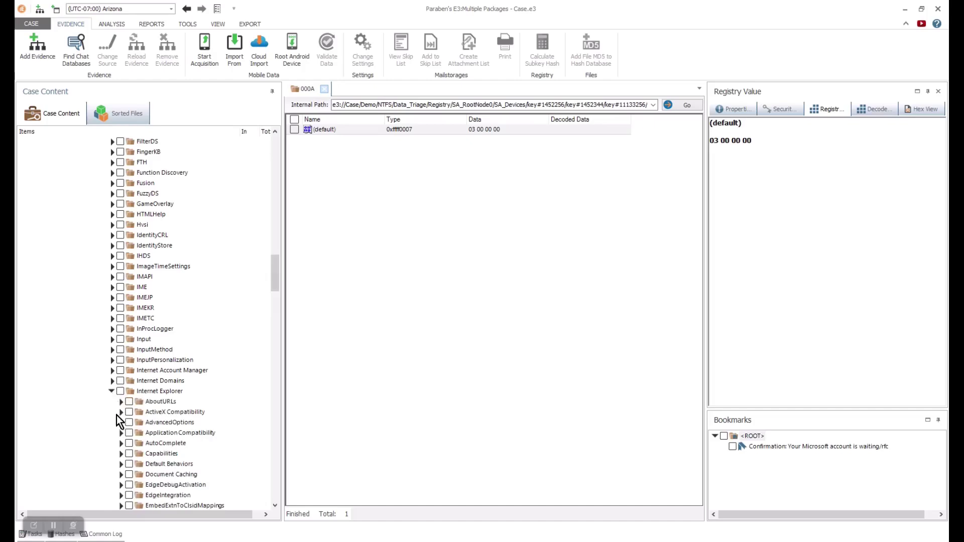
- Open the Client key under Internet Explorer's AutoComplete, then collapse the Full Registry branch
click(120, 443)
click(166, 454)
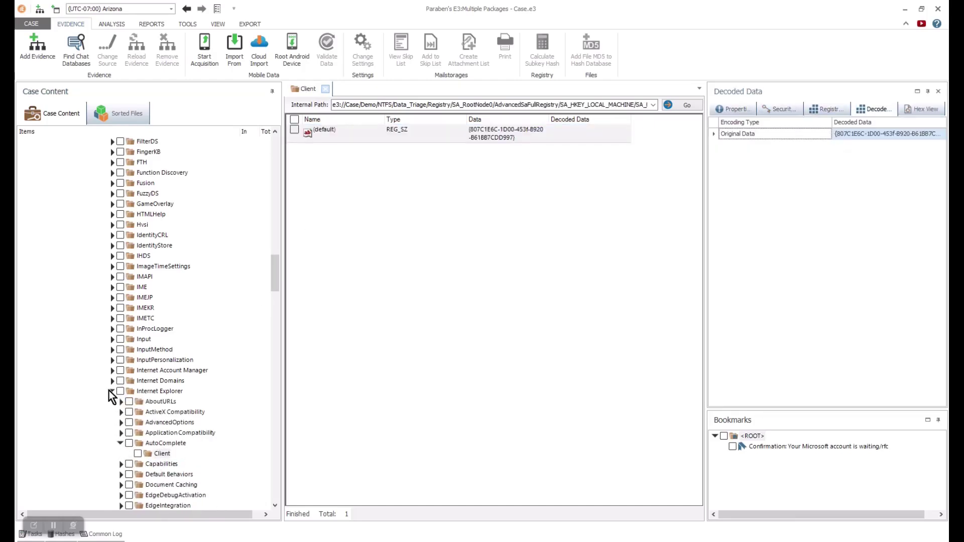
click(111, 391)
click(108, 250)
scroll(79, 257, up, 3)
scroll(79, 257, up, 1)
click(76, 328)
- Open the user's FTP key in the Users Info branch of Network Connections
click(77, 350)
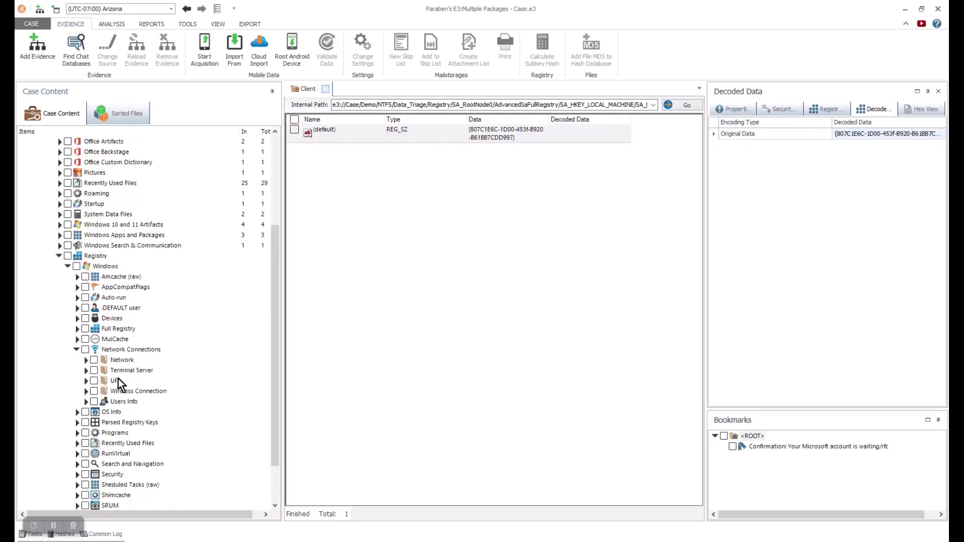
click(84, 401)
click(126, 422)
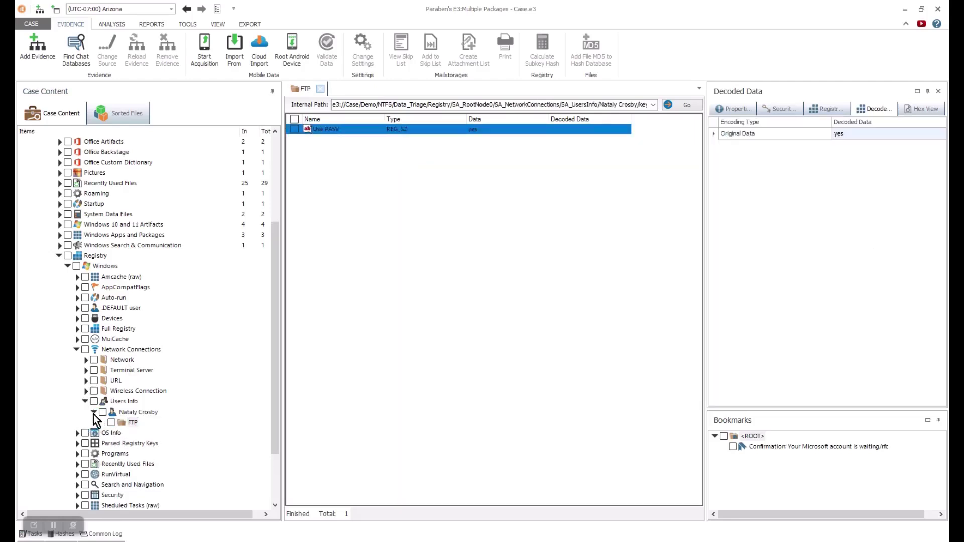
- Open the dev.local key under Network > Intranet, then collapse the Network Connections branch
click(86, 360)
click(94, 392)
click(121, 402)
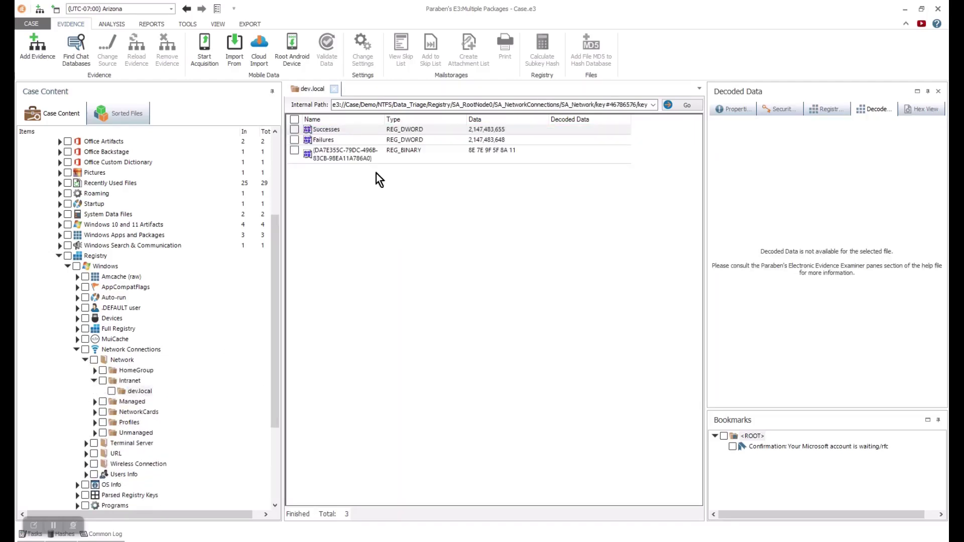
click(76, 350)
- View the AppCompatCache entries under Shimcache and collapse that branch
click(77, 443)
click(123, 454)
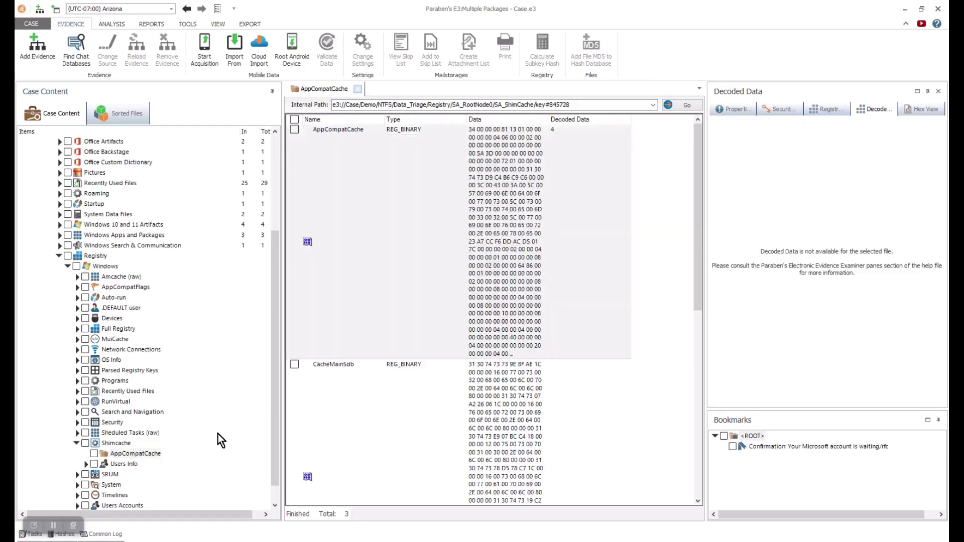
click(77, 443)
- Open the Amcache Timeline under Timelines and search its events for "outlook"
click(76, 475)
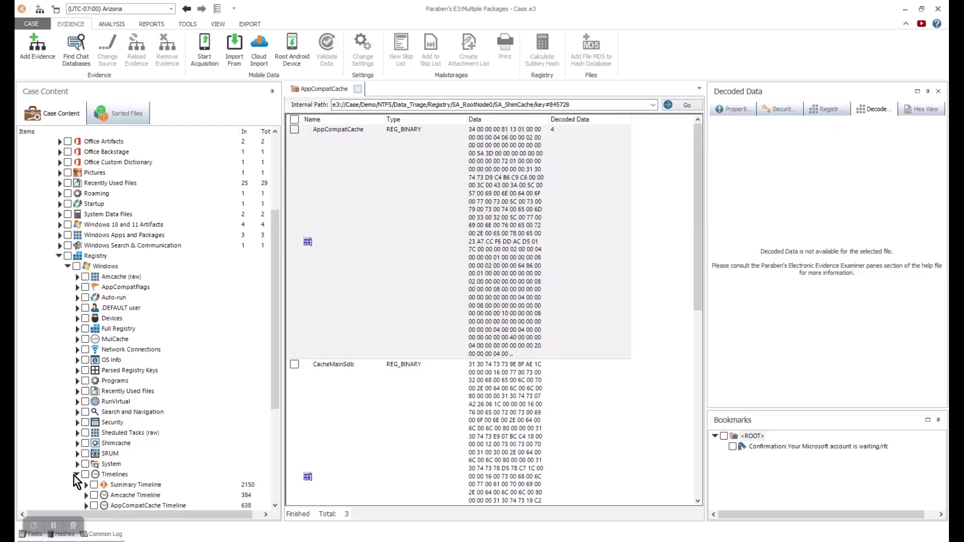
scroll(276, 267, down, 5)
click(135, 328)
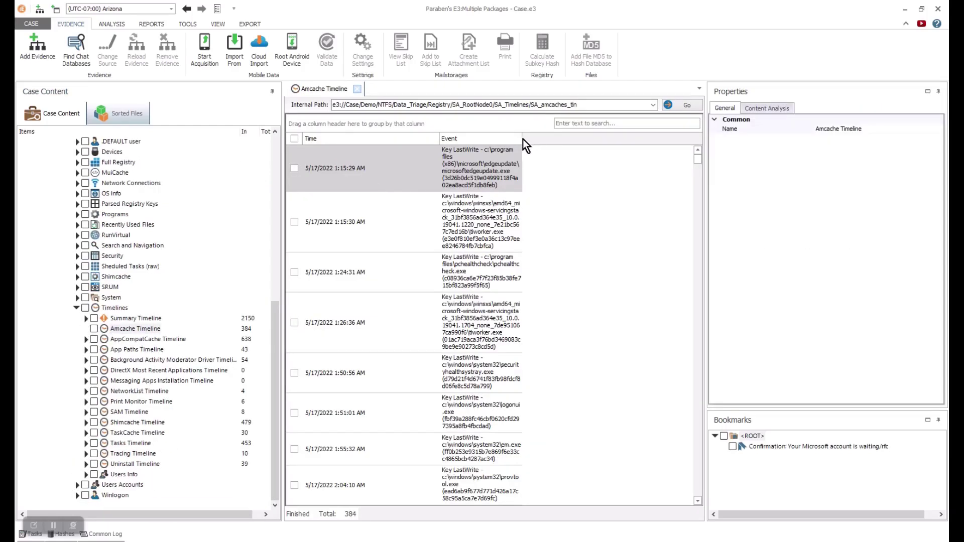
click(611, 126)
text(outlook)
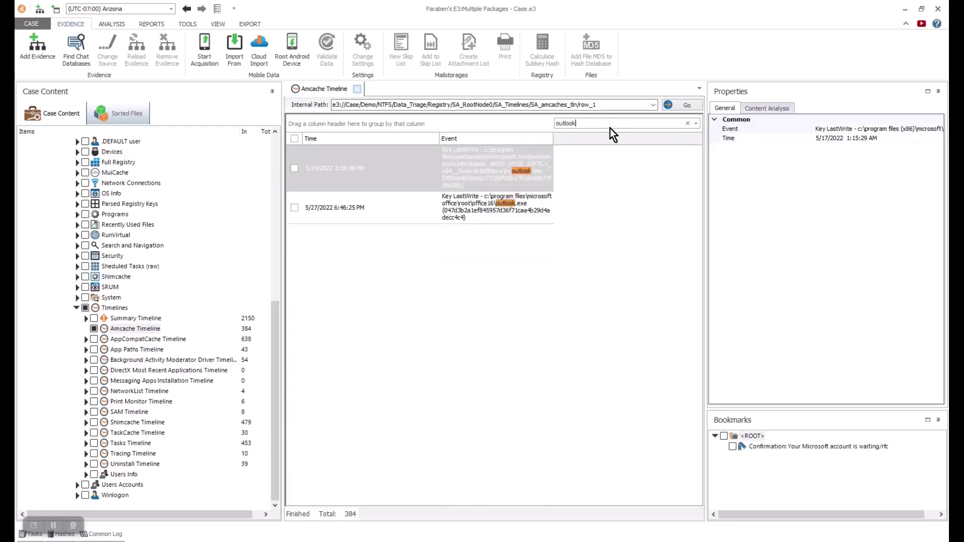
- Review the NetworkList, Tasks and Uninstall timelines in turn
click(83, 392)
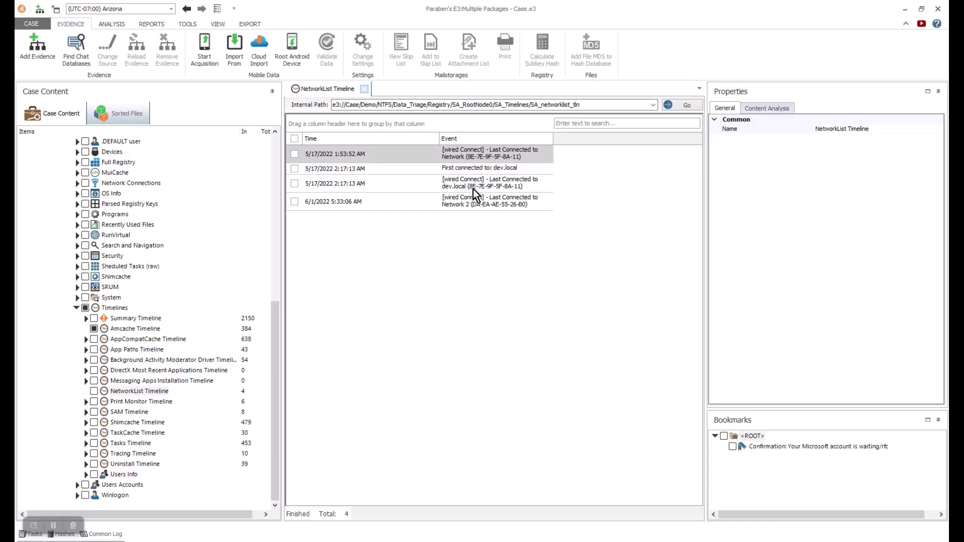
click(83, 443)
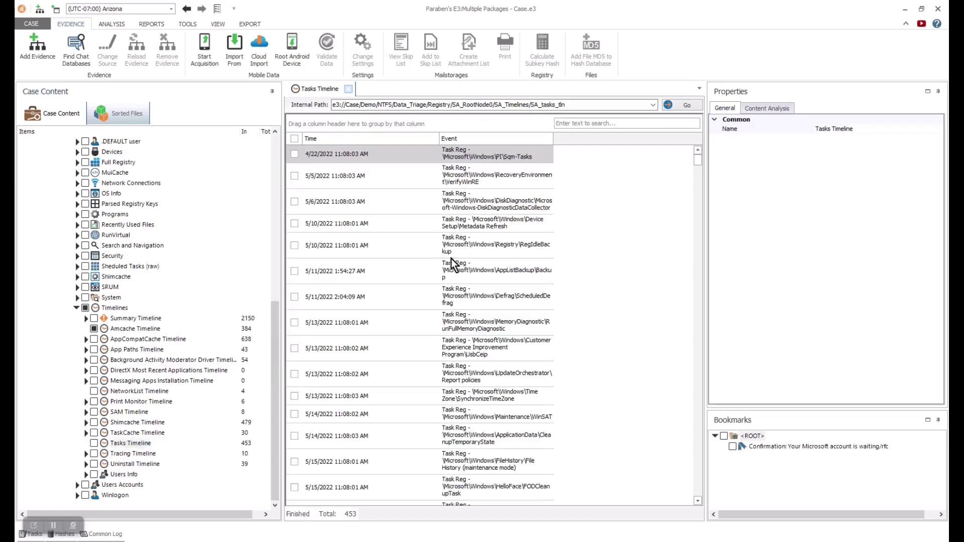
click(100, 464)
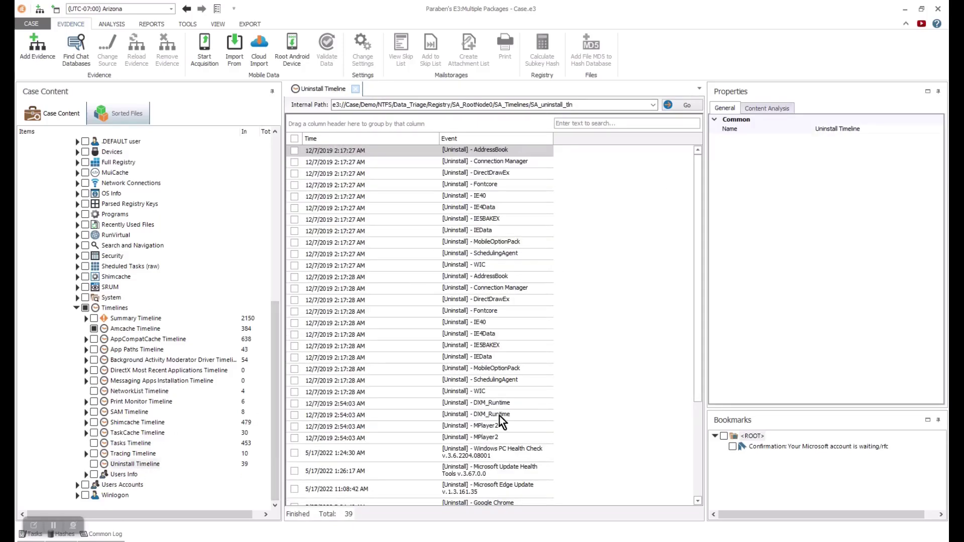
- Select all entries in the Uninstall Timeline and view the actions available for them, including the Content Analysis options
click(376, 148)
key(ctrl+a)
right_click(402, 204)
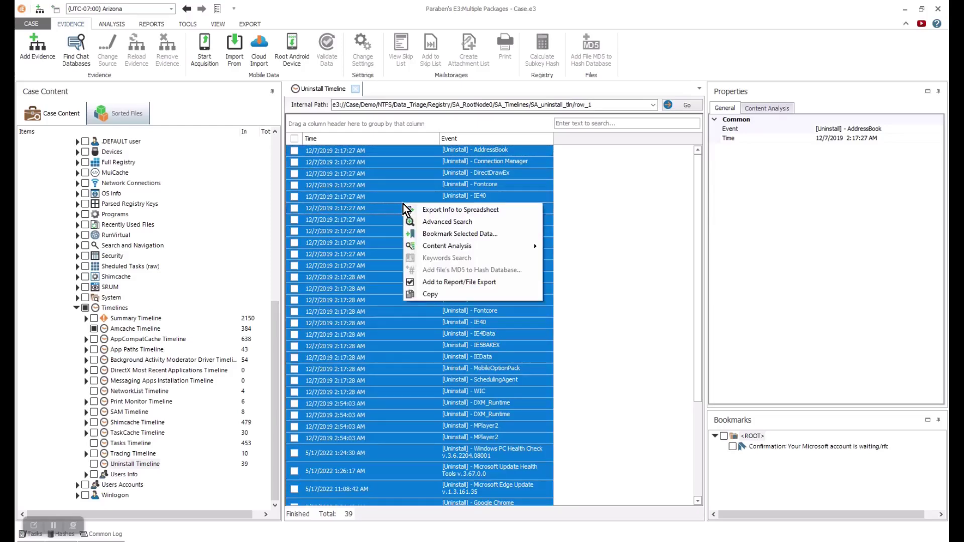
mouse_move(494, 247)
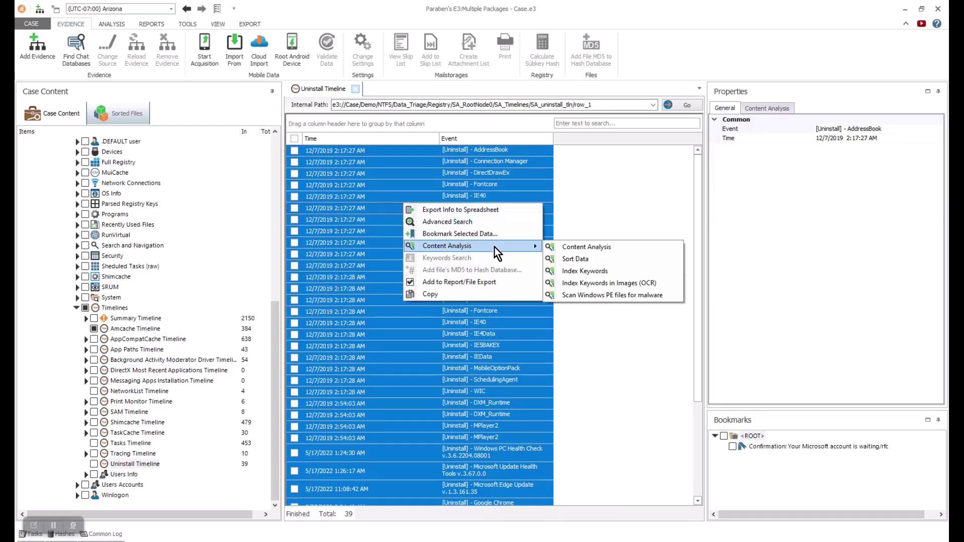
click(459, 282)
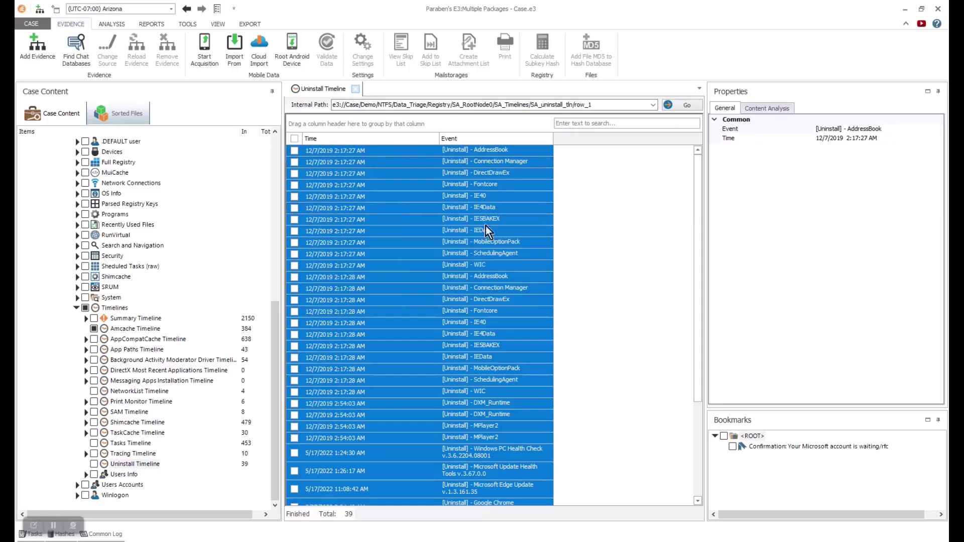
- Expand the user's profile in the Users Accounts branch down to the OneDrive Accounts key
click(77, 485)
click(86, 485)
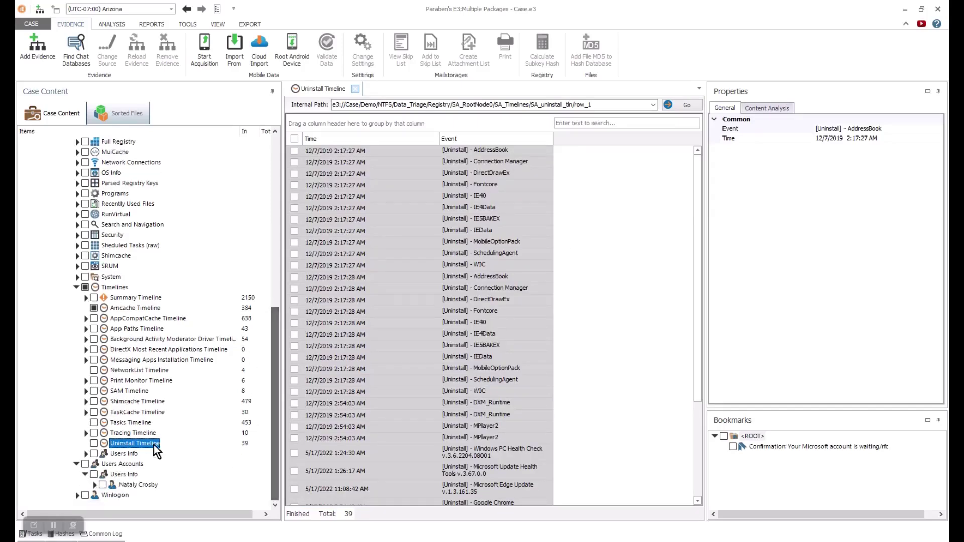
click(95, 484)
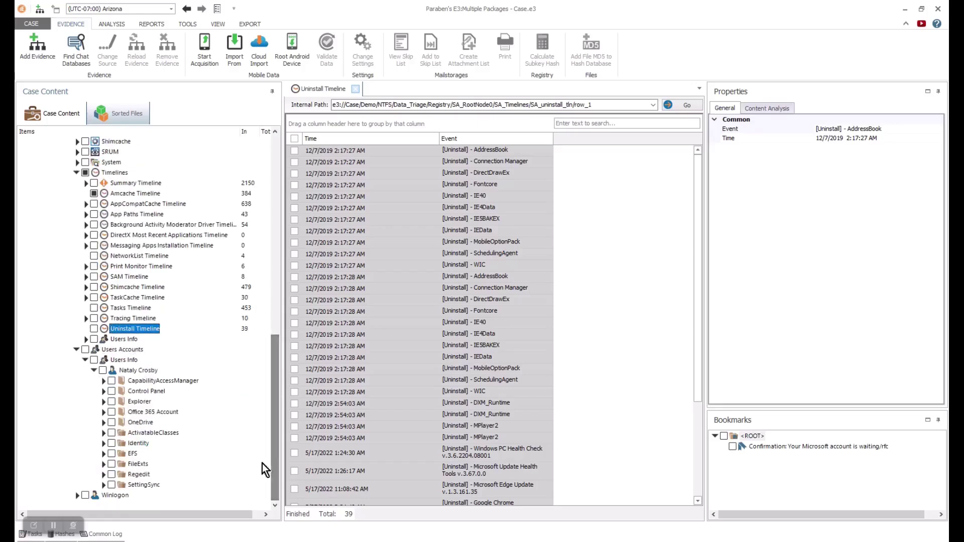
click(103, 423)
click(112, 433)
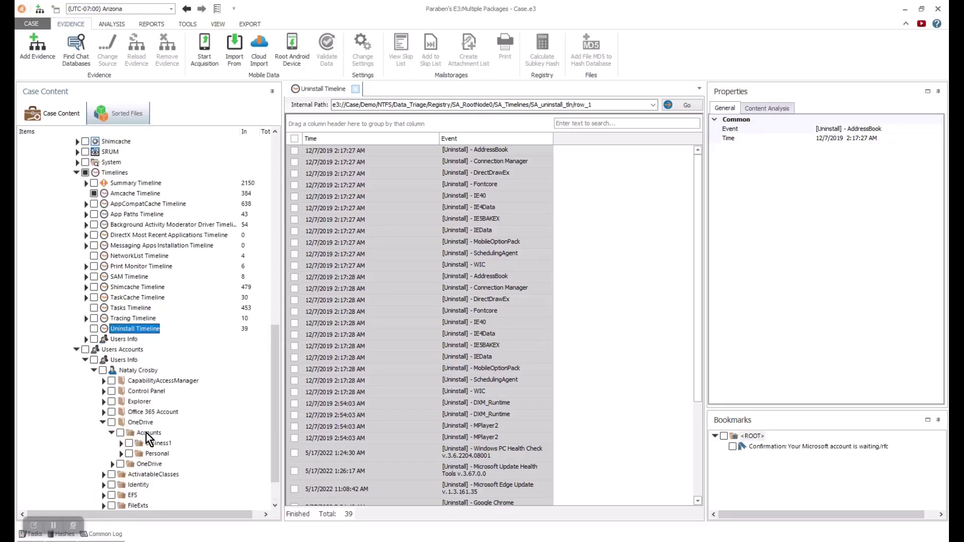
- Review the subkeys of the OneDrive Personal account, including Tenants and the Windows Security Center key, and collapse the Users Accounts branch
click(121, 454)
click(162, 465)
click(167, 475)
click(174, 487)
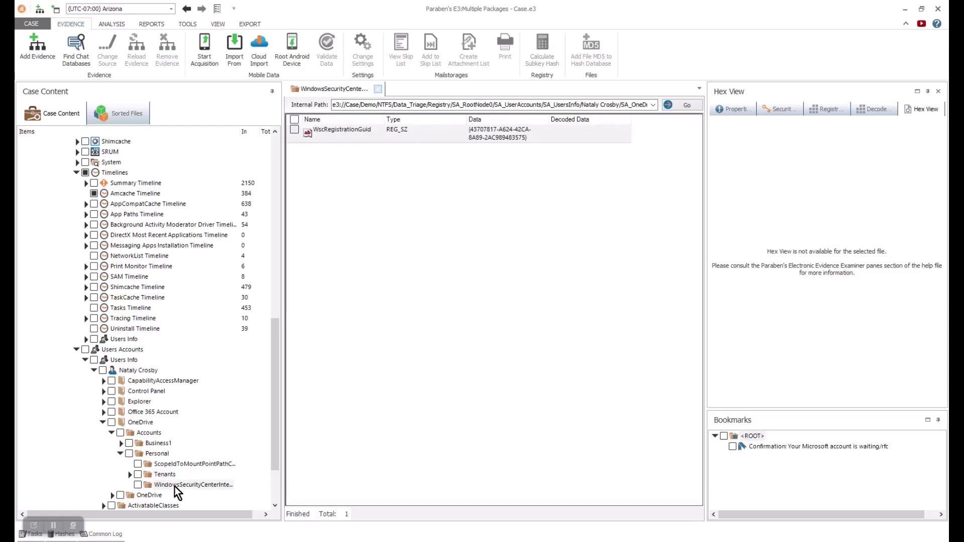
click(120, 454)
click(112, 433)
click(103, 422)
click(94, 371)
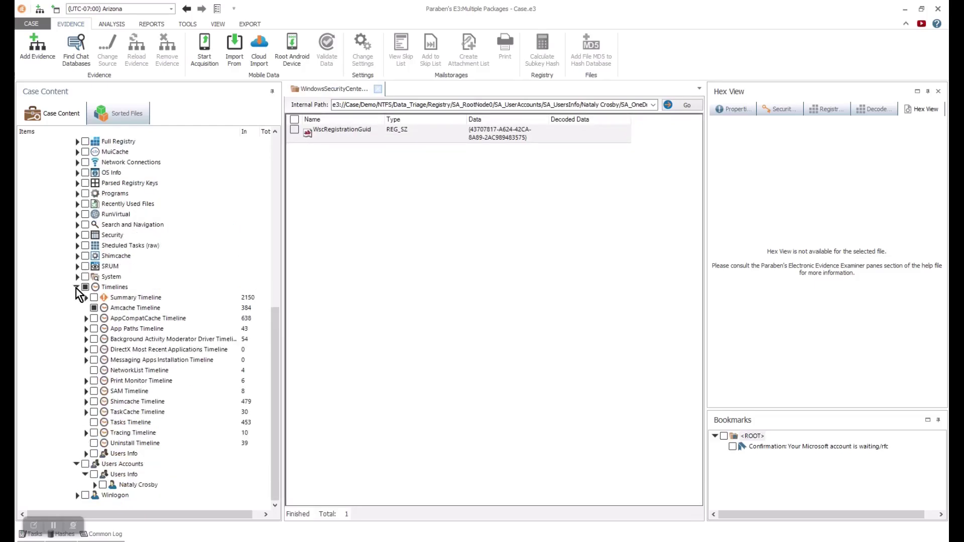
click(76, 464)
- Expand Winlogon and open its Last Logged on User entry
click(77, 496)
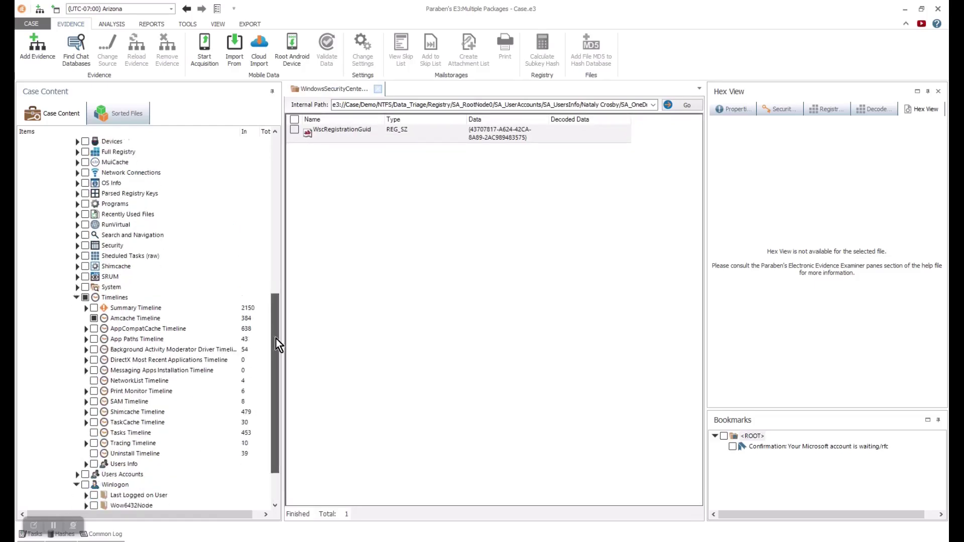
scroll(276, 338, down, 2)
click(142, 434)
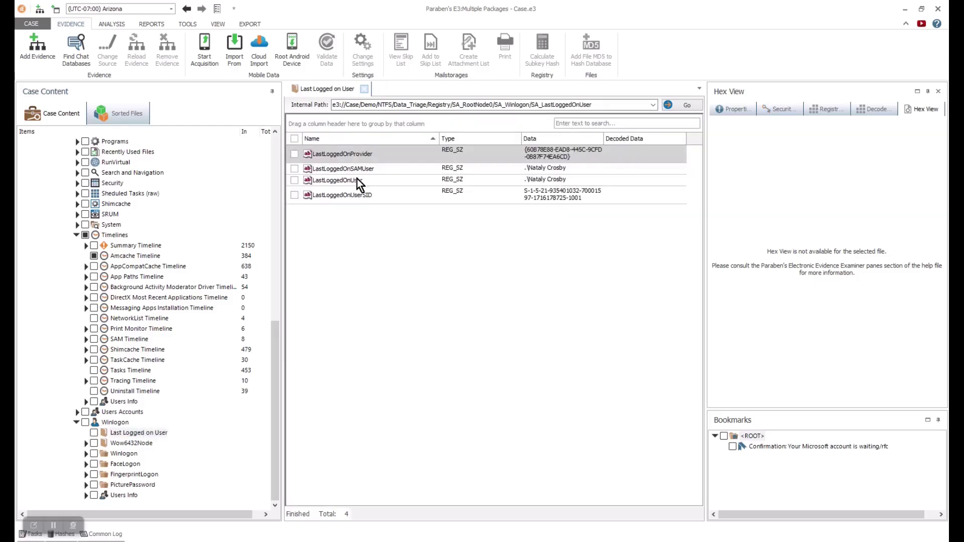